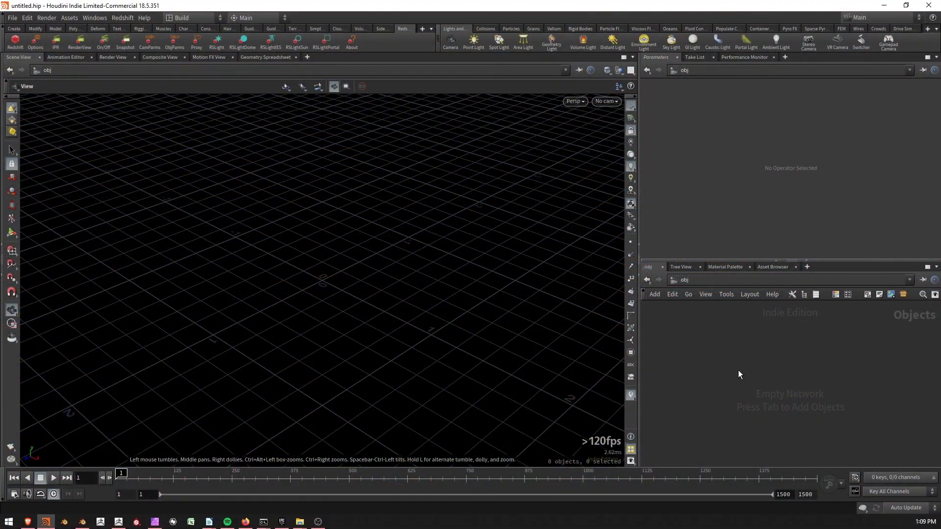
- Create a Grid object in /obj and dive inside grid1
key(Tab)
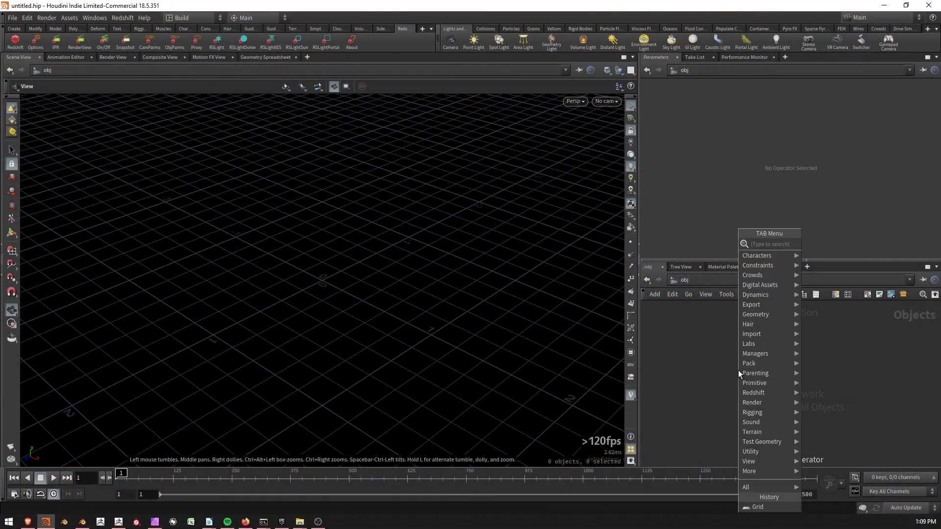
text(grid)
key(Return)
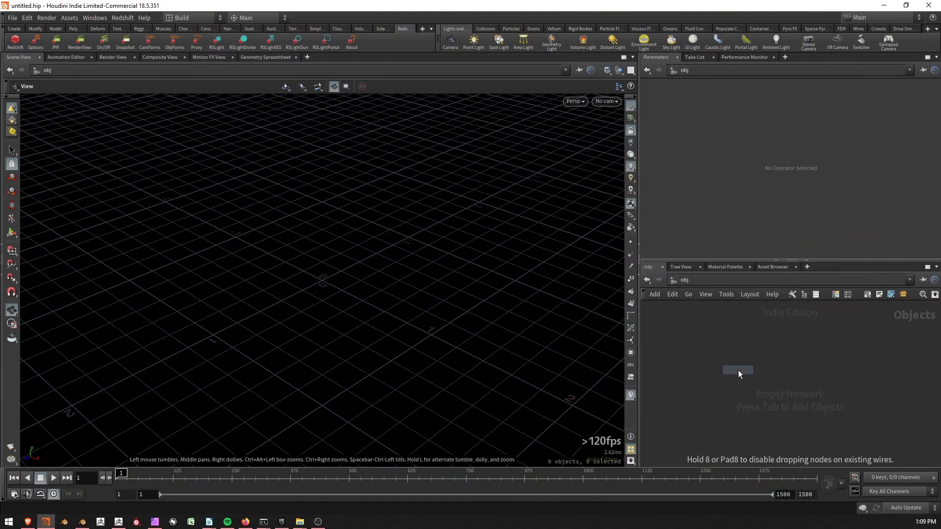
click(739, 369)
double_click(739, 370)
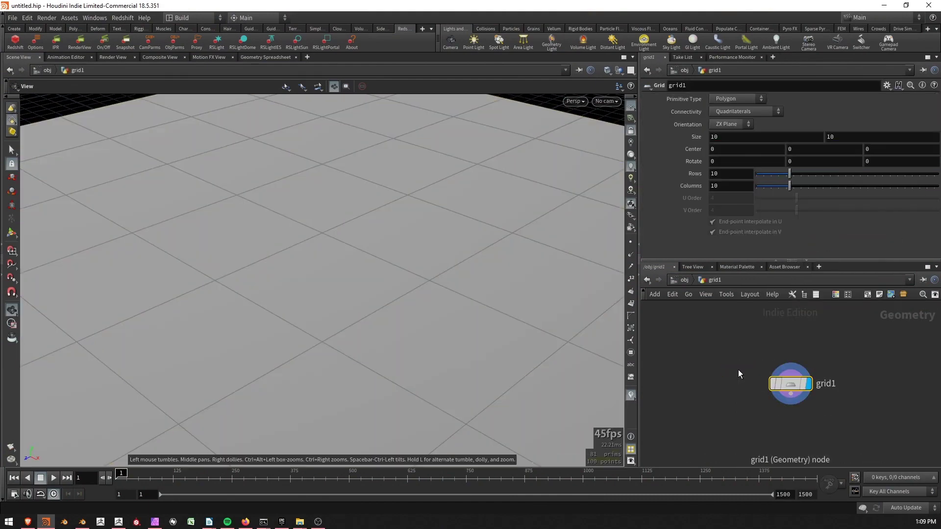
- Add a UV Project node below the grid, followed by a UV Quick Shade node
mouse_move(807, 355)
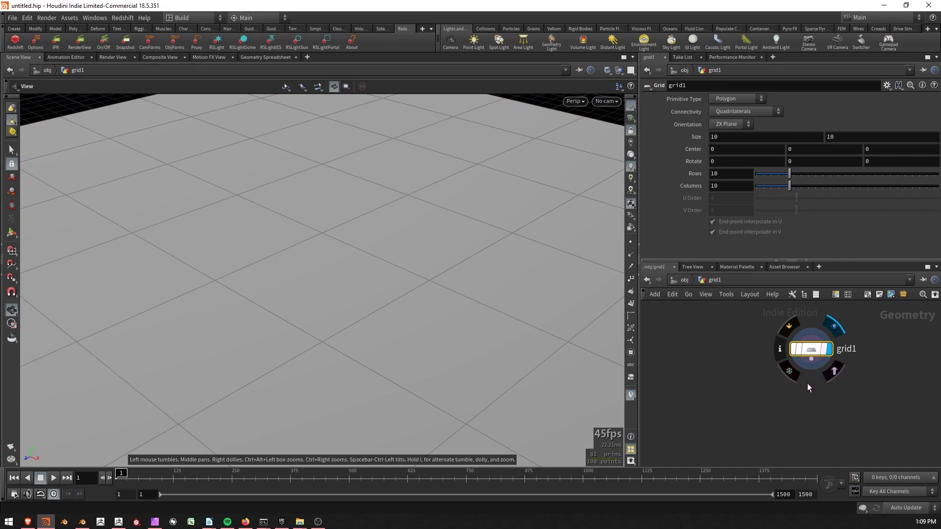
key(Tab)
text(uv pro)
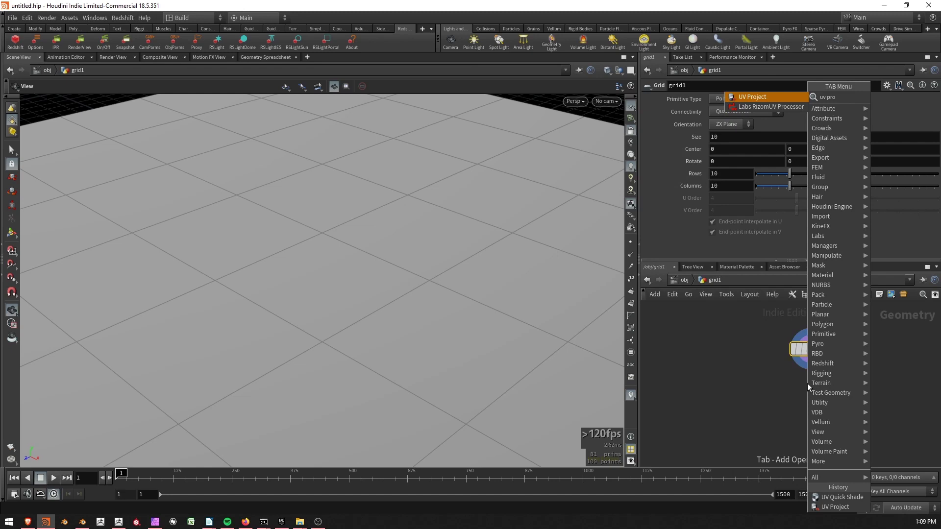
key(Return)
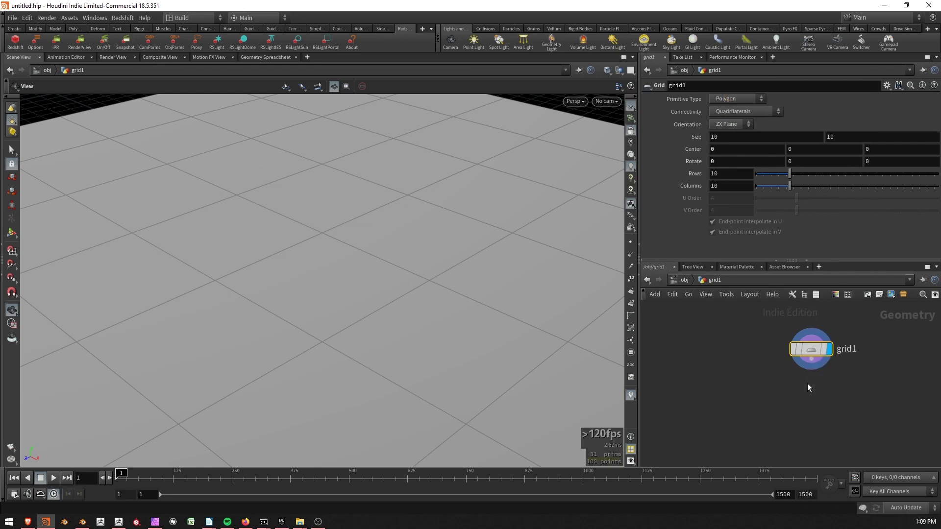
click(808, 383)
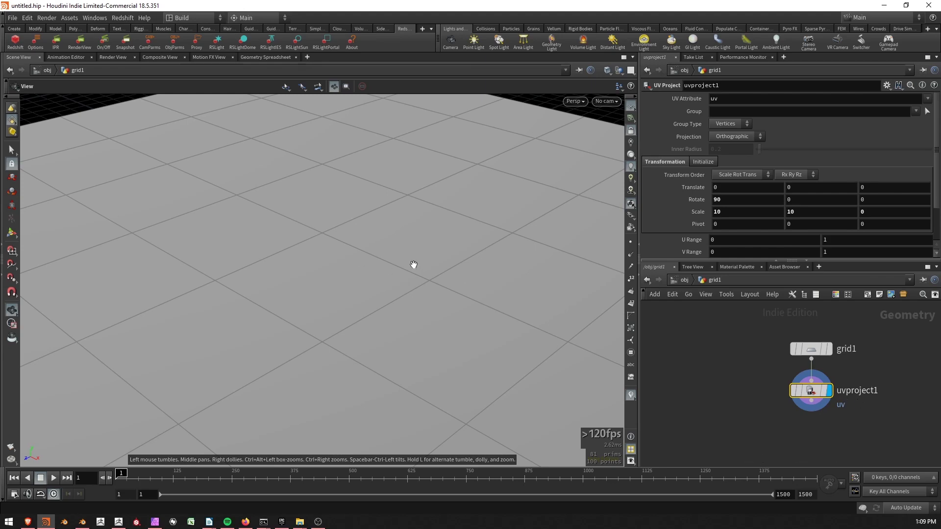
key(Tab)
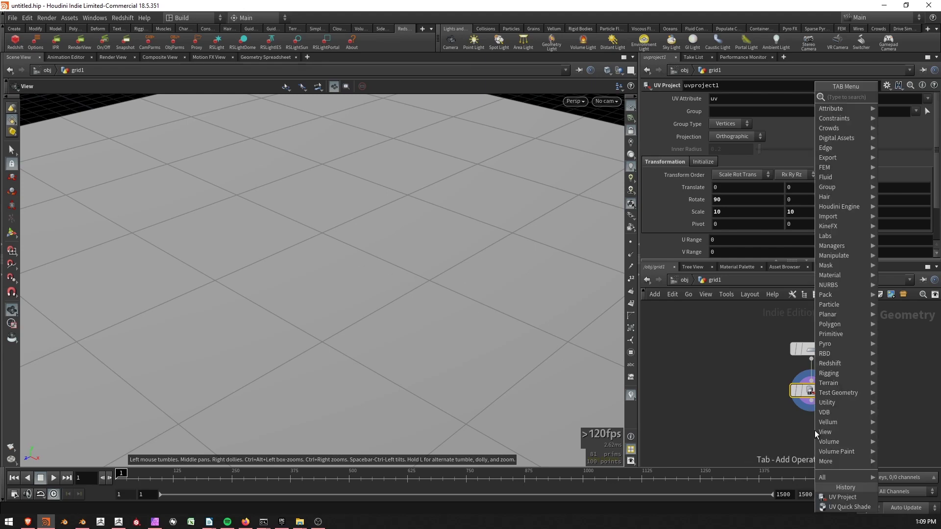
text(uv)
key(Return)
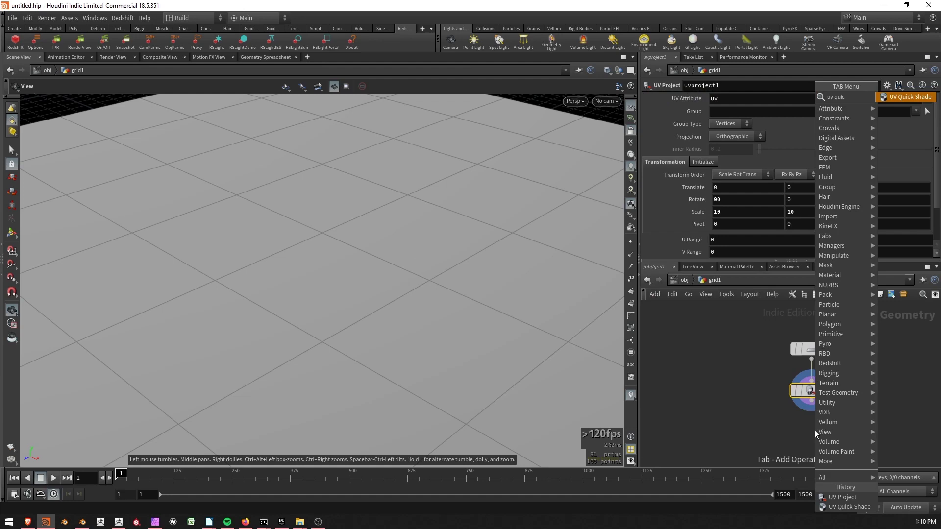
- Place uvquickshade1 below uvproject1 and display the checker texture on the grid
click(815, 431)
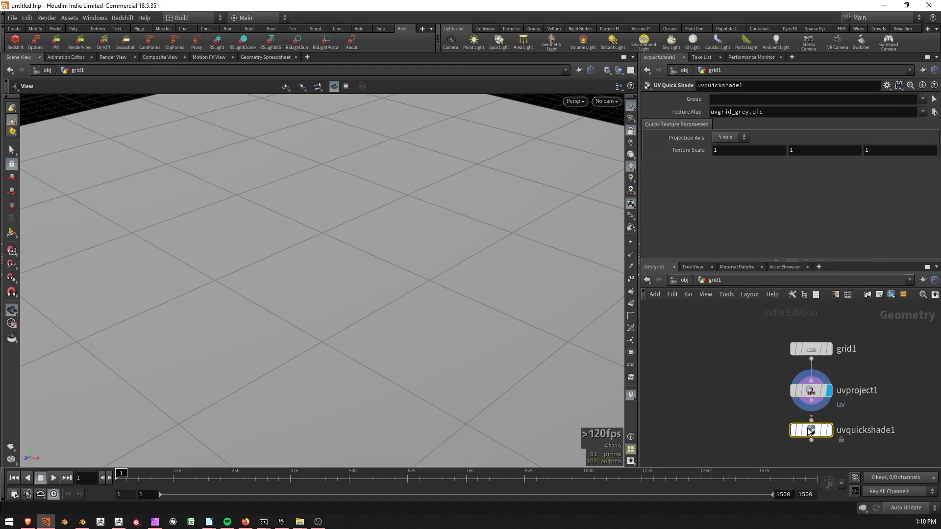
click(830, 432)
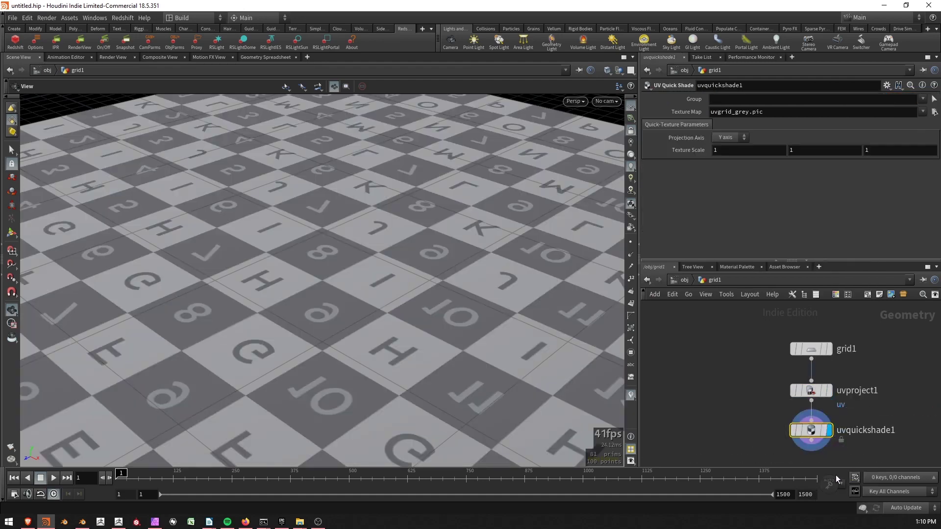
middle_drag(757, 419, 750, 406)
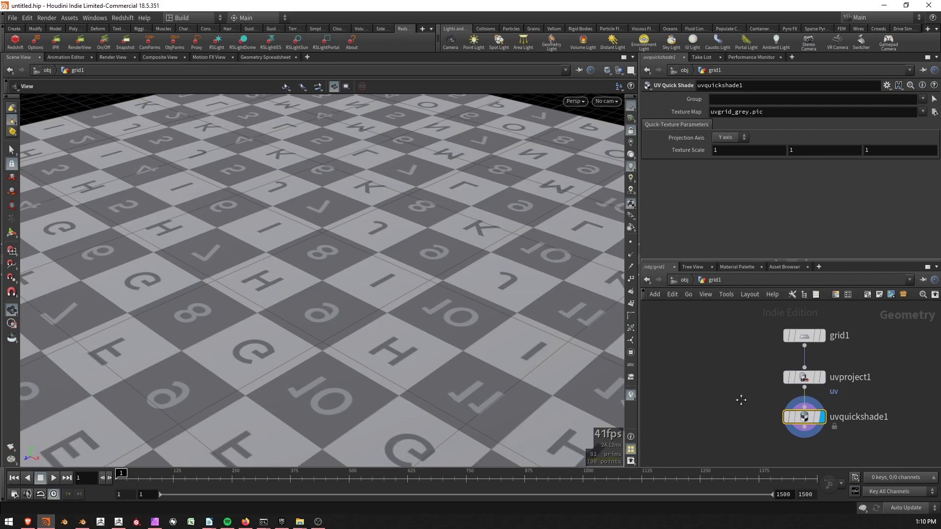
drag(471, 277, 383, 310)
- Set uvproject1's X rotation to -90 so the checker letters read correctly
drag(715, 383, 834, 372)
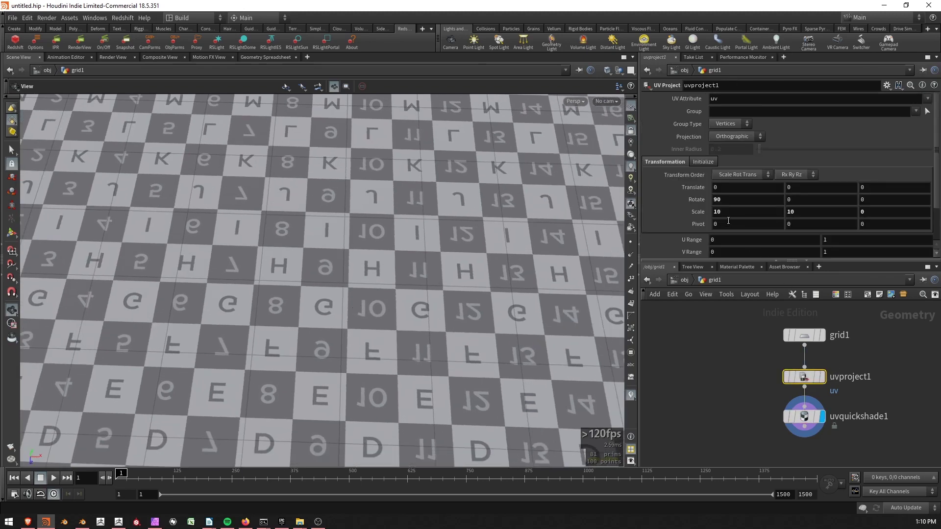
click(718, 199)
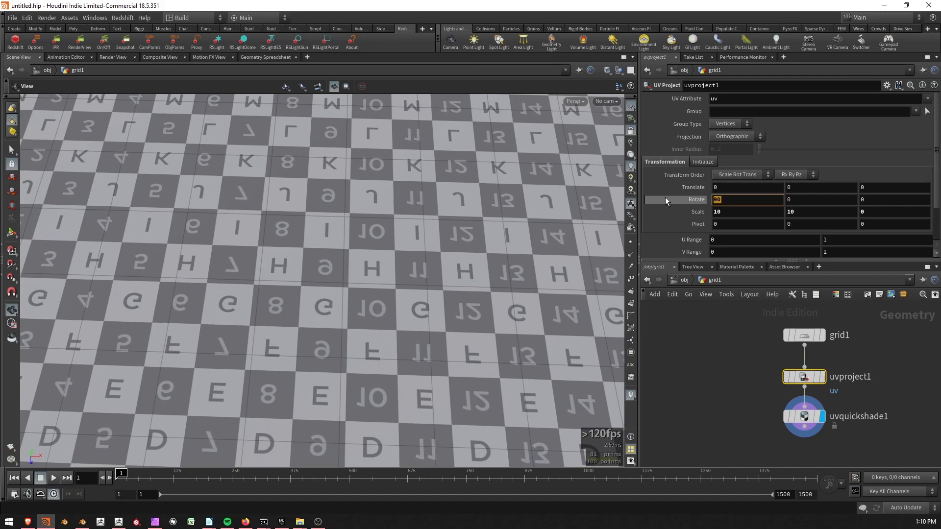
text(-90)
key(Return)
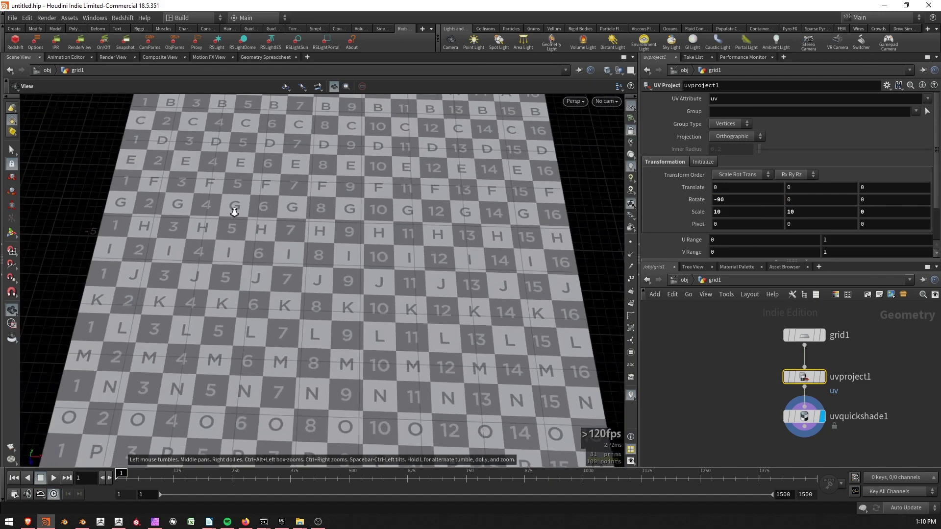
drag(234, 211, 432, 267)
middle_drag(746, 388, 738, 398)
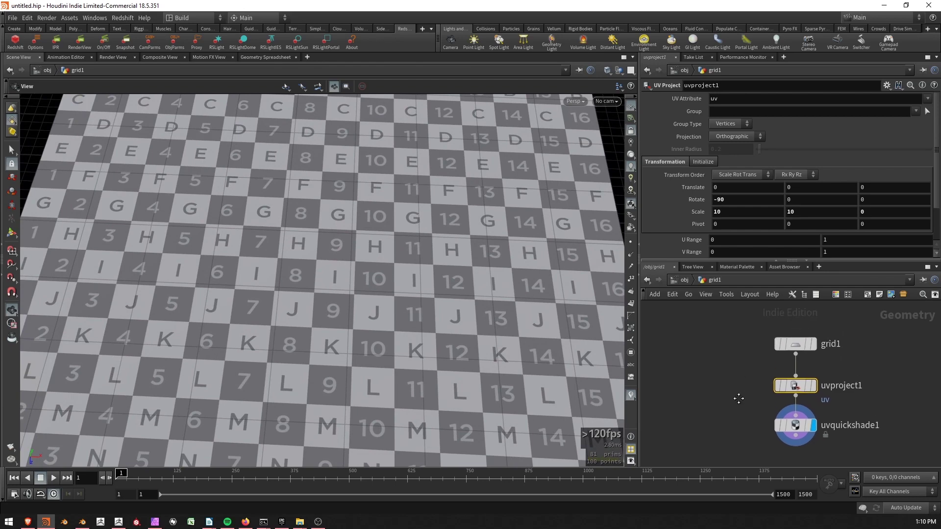
- Delete the uvquickshade1 preview node and bookmark the network view as quickmark 1
key(Down)
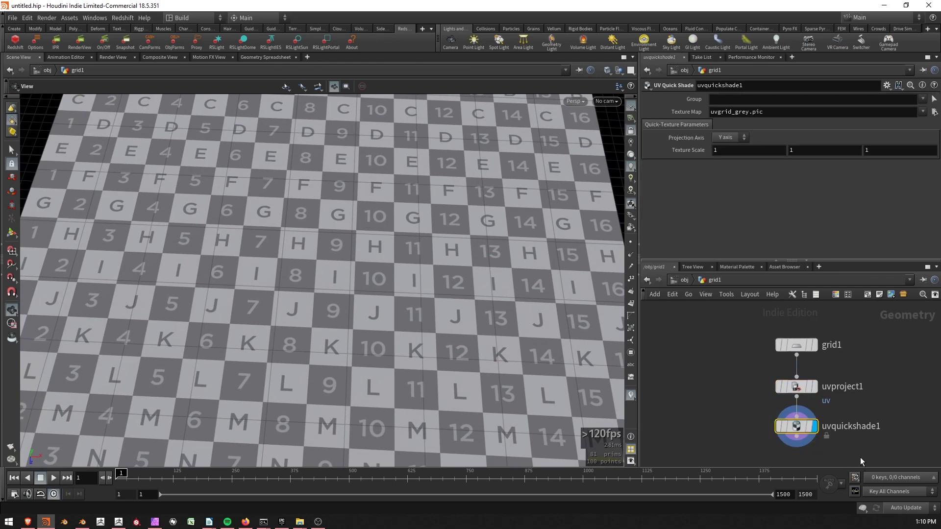
key(Delete)
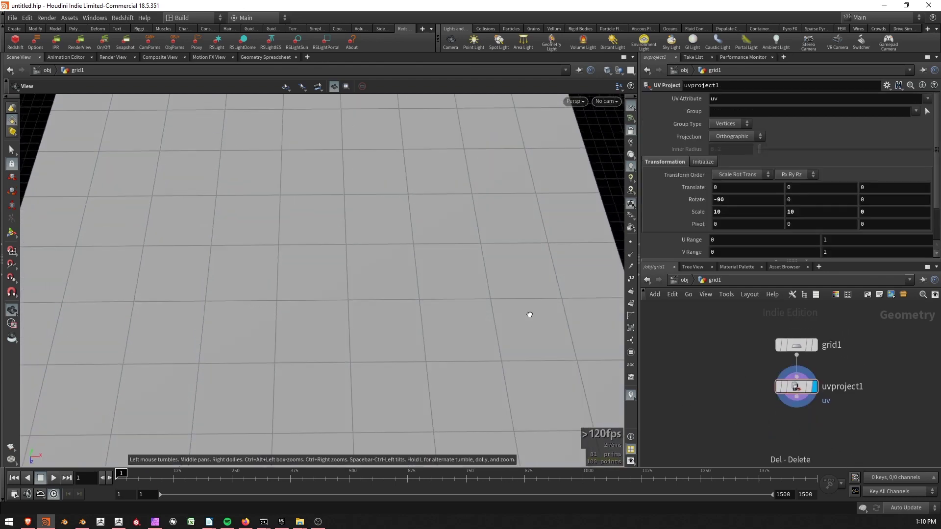
drag(529, 314, 498, 294)
middle_drag(749, 377, 744, 385)
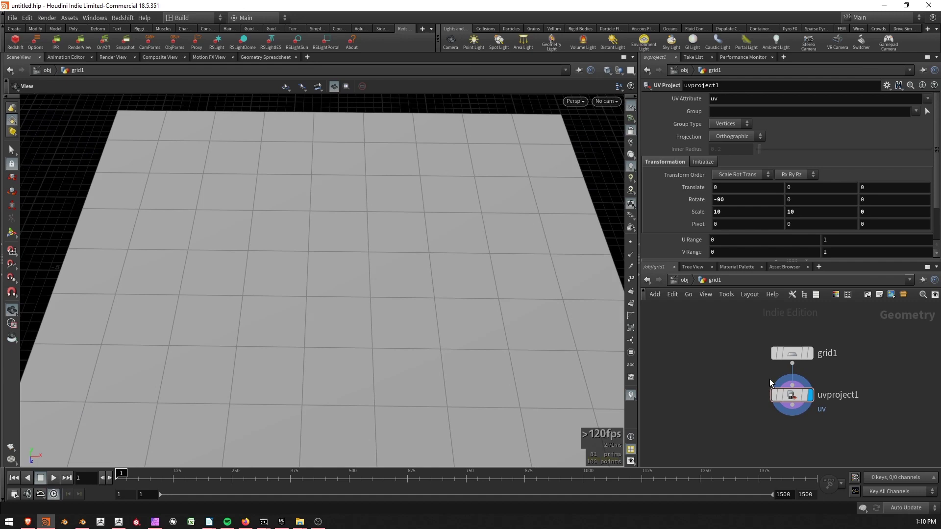
key(ctrl+1)
middle_drag(736, 355, 731, 366)
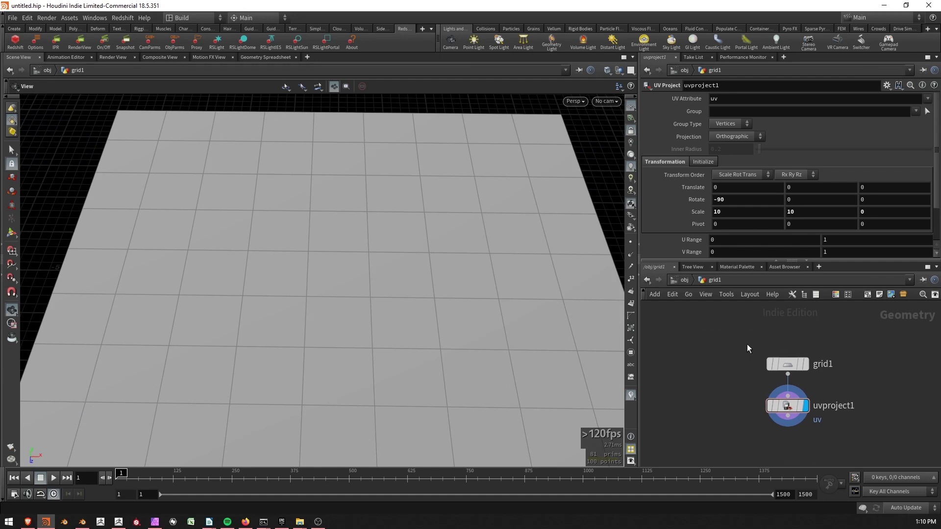
- Create an RS Material Builder in /mat and rename it rs_mountain
click(682, 279)
click(681, 278)
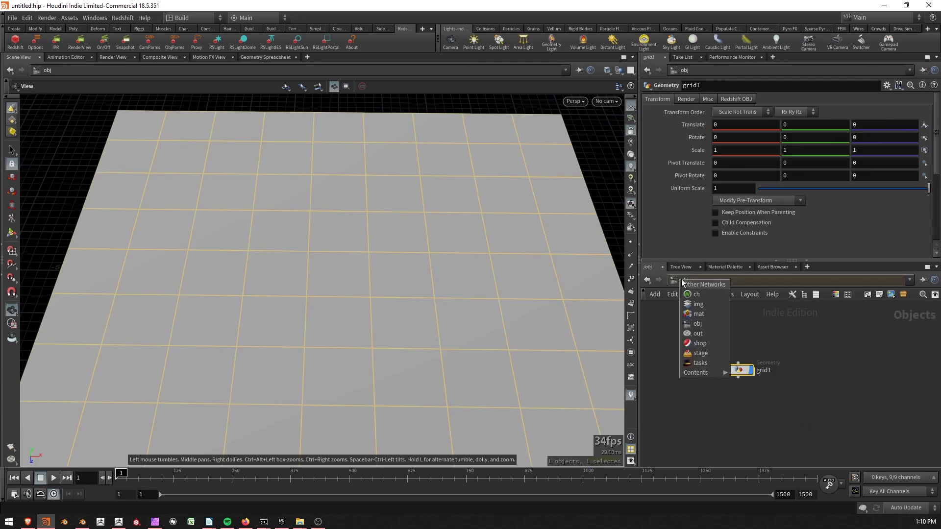
click(707, 317)
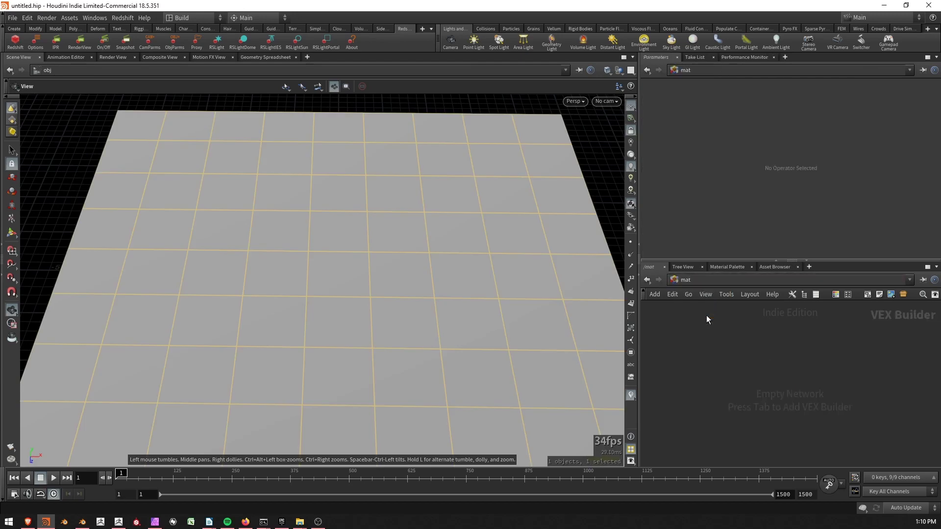
key(Tab)
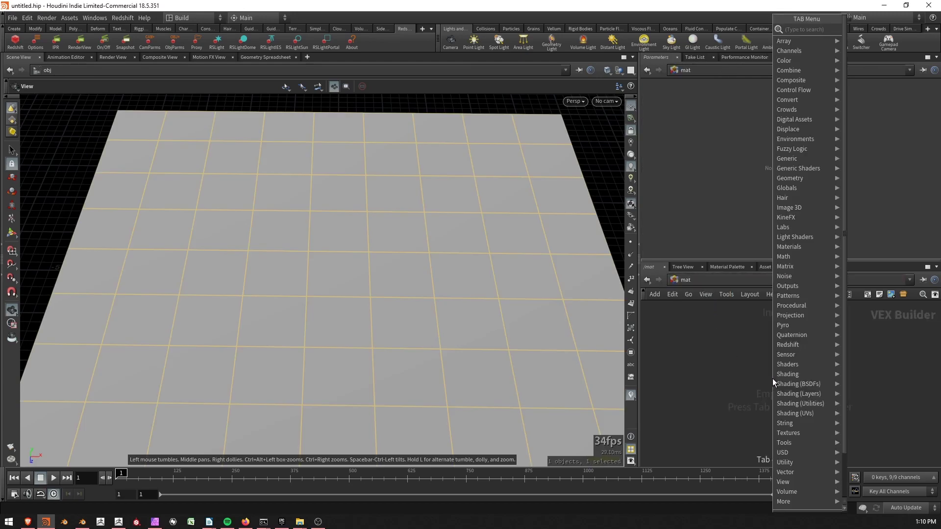
text(rs material)
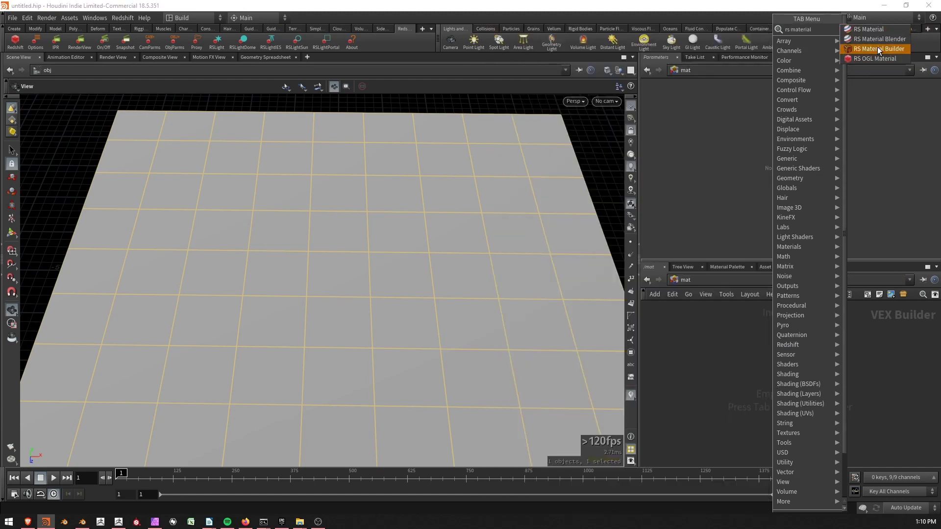
click(879, 49)
click(783, 370)
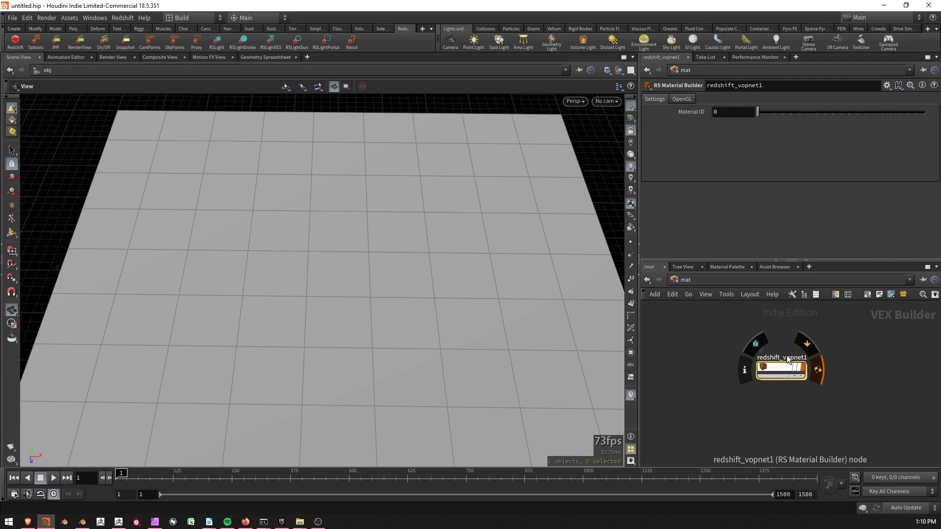
double_click(787, 359)
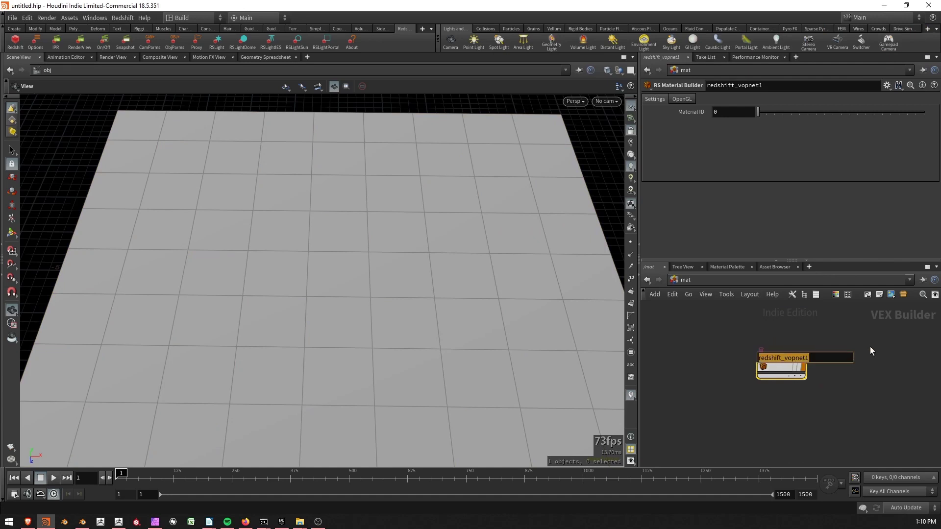
text(rs_mountai)
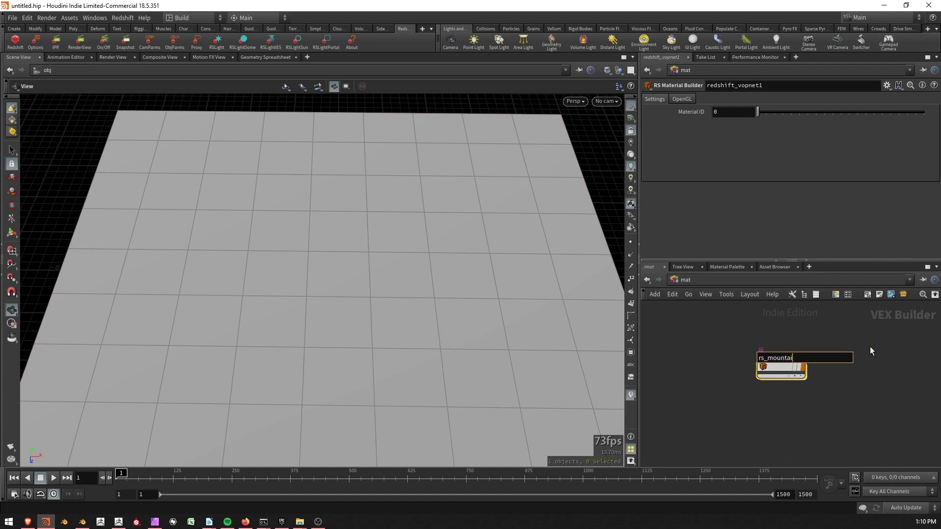
text(n)
key(Return)
- Inside rs_mountain, connect Material1's output to redshift_material1's surface input
double_click(776, 365)
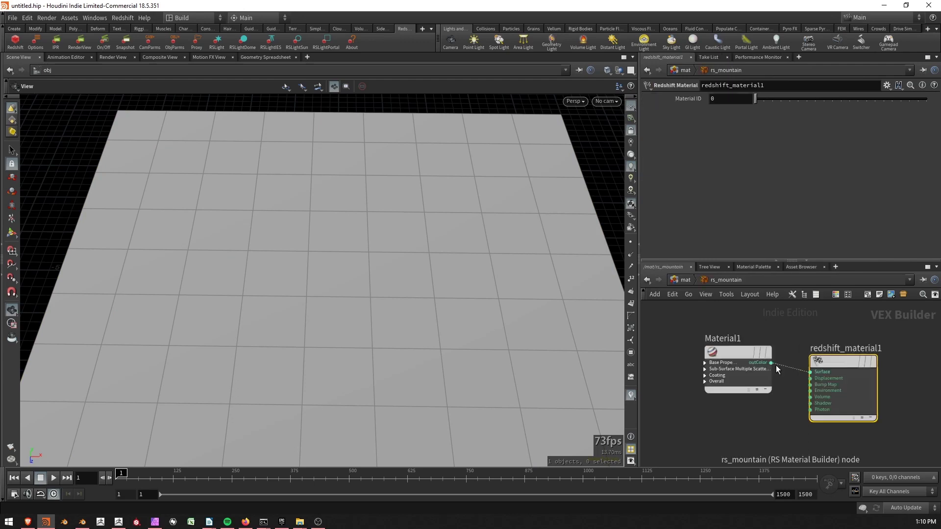
click(733, 351)
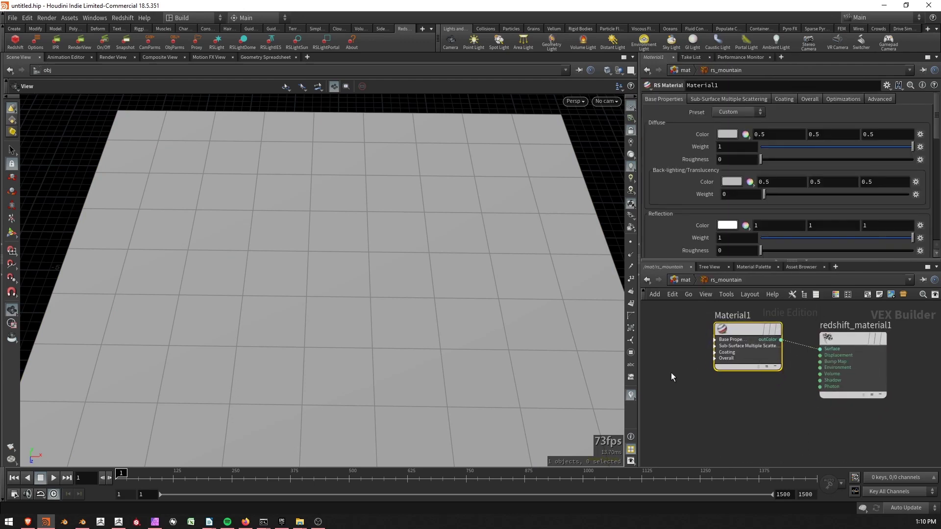
middle_drag(775, 418, 776, 409)
click(853, 382)
middle_drag(844, 411, 862, 420)
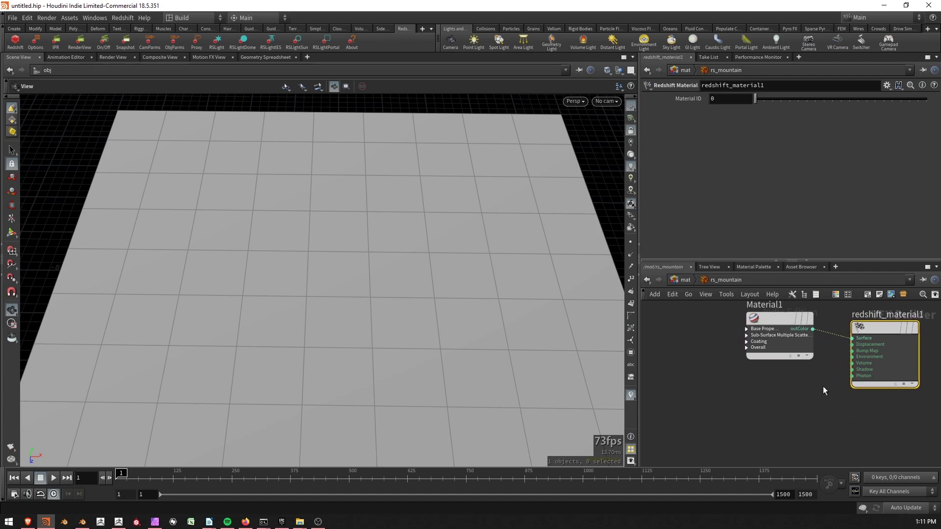
- Add an RS Displacement node and wire it into redshift_material1's Displacement input
click(772, 391)
key(Tab)
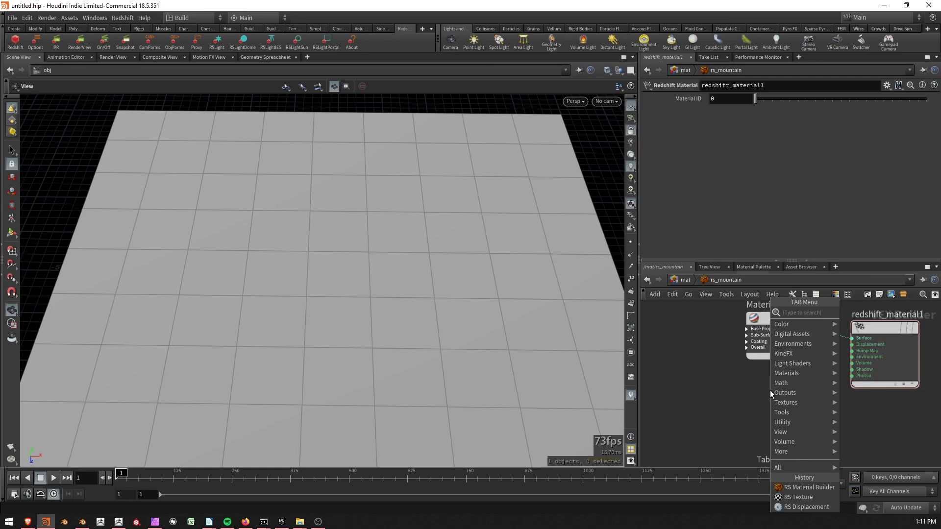
text(rs di)
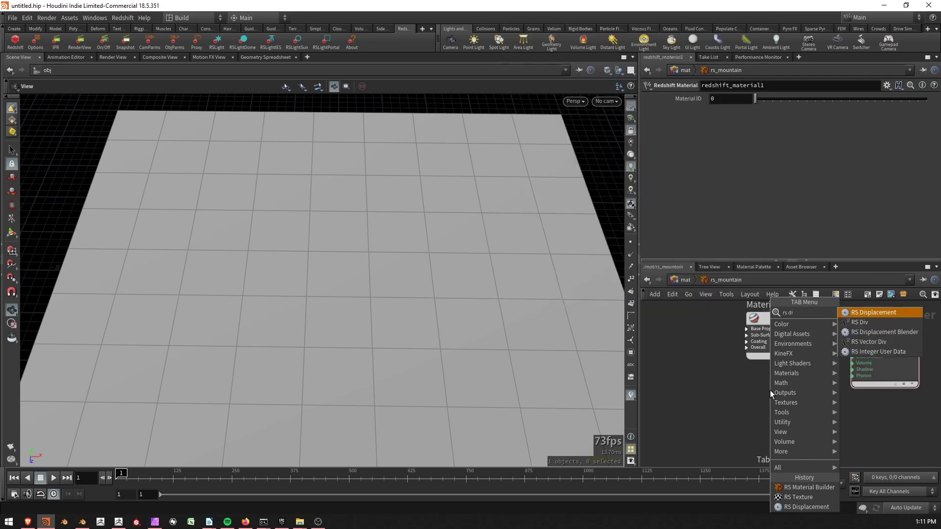
click(863, 312)
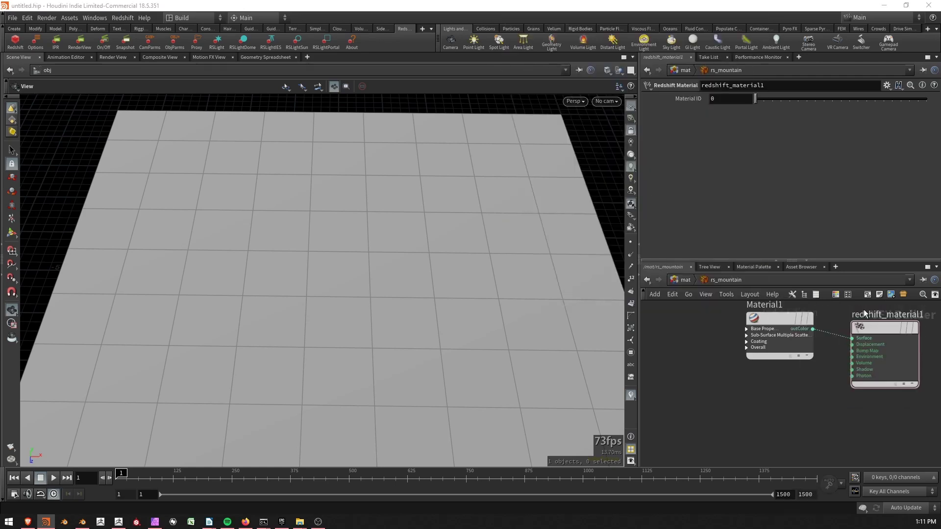
click(763, 398)
drag(795, 410, 877, 342)
click(854, 348)
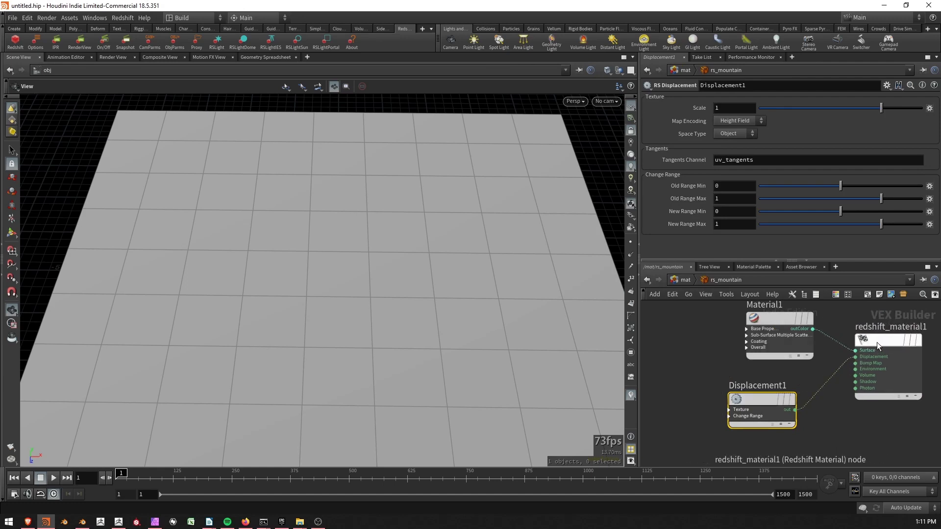
drag(792, 405, 812, 387)
mouse_move(811, 388)
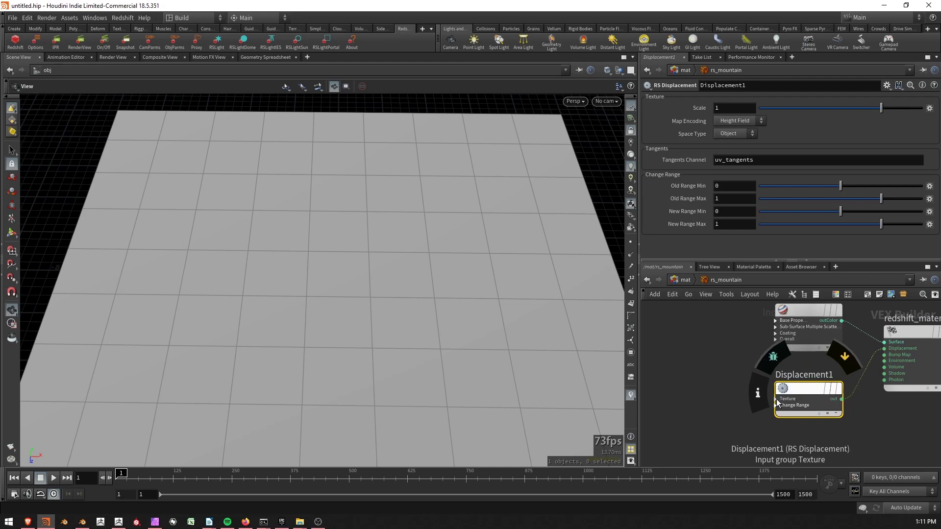
- Add an RS Texture node and connect its outColor to Displacement1's texMap input
key(Tab)
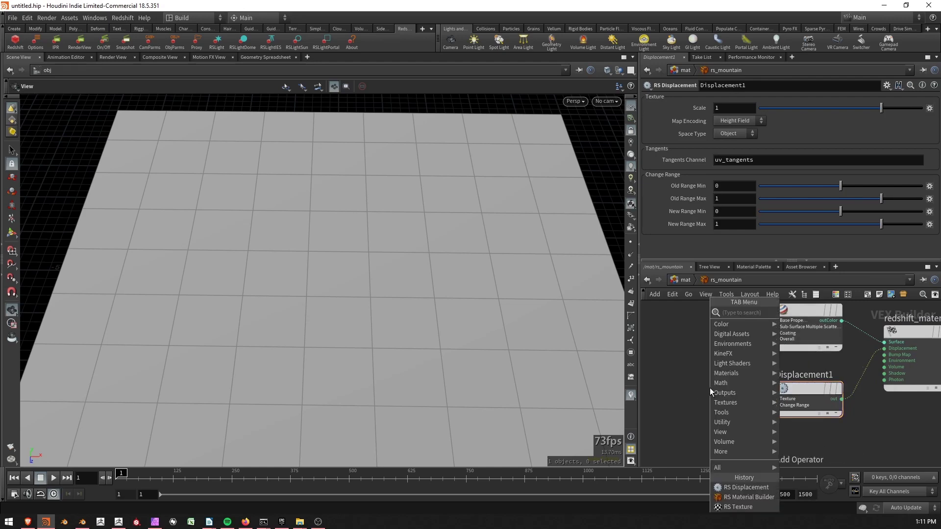
text(rs texture)
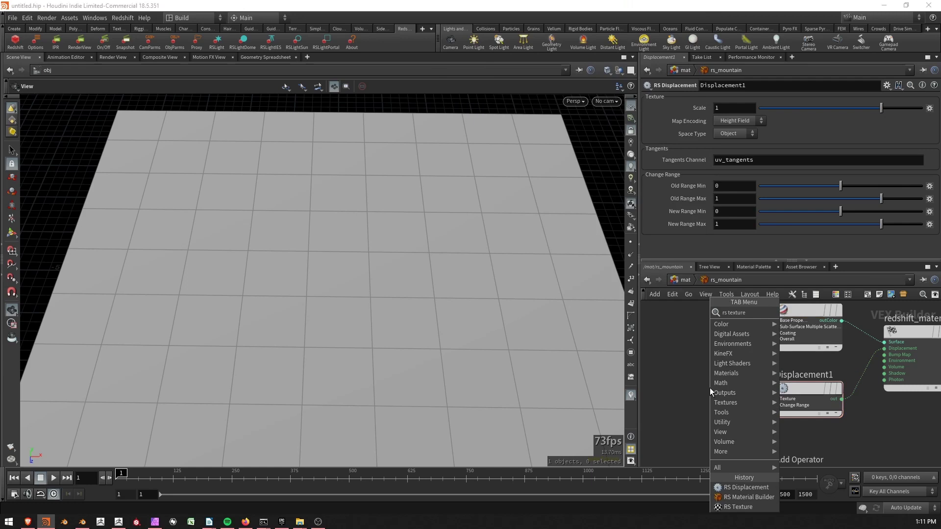
key(Return)
click(710, 387)
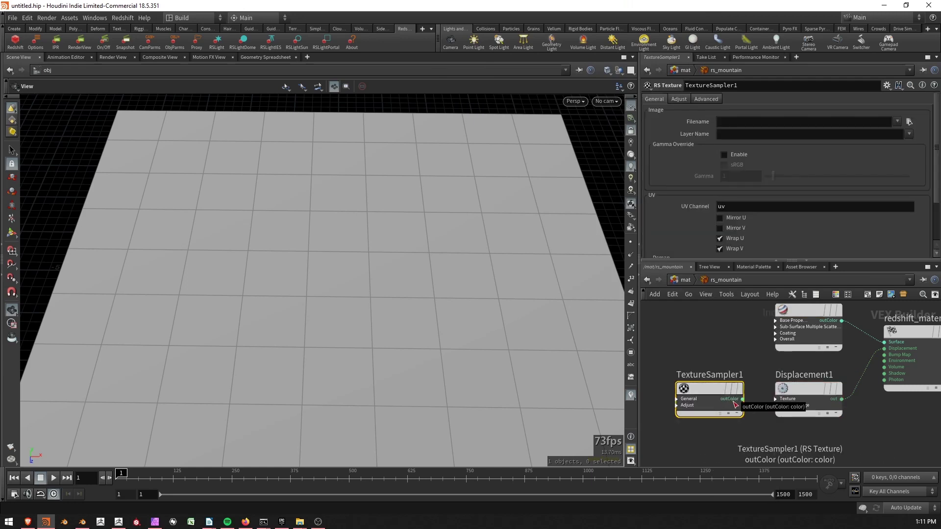
click(776, 398)
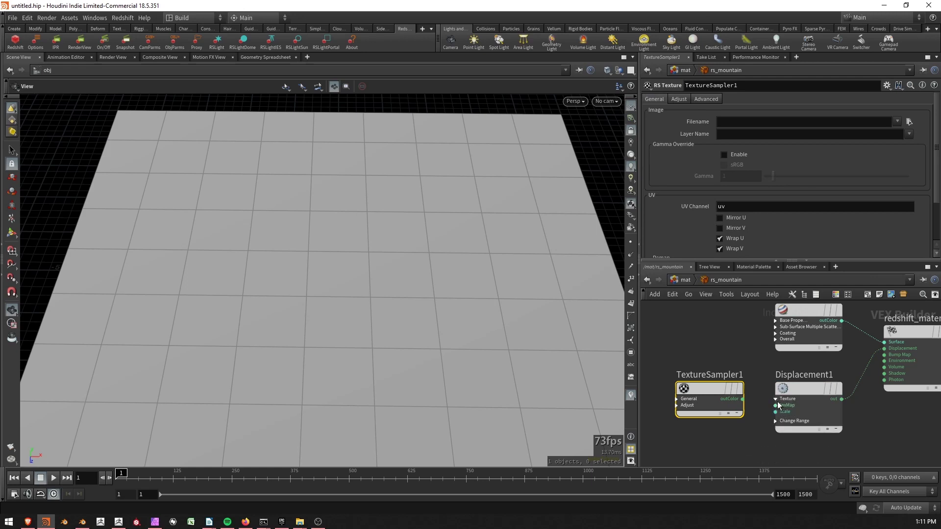
click(742, 399)
click(775, 406)
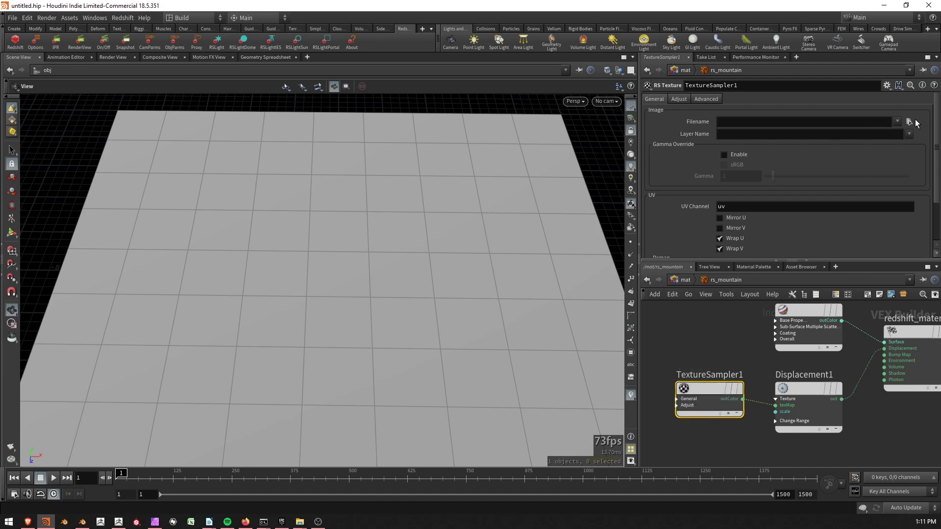
- Load MtStHelens_8k.tif as TextureSampler1's image and bookmark this network as quickmark 2
click(909, 122)
click(529, 208)
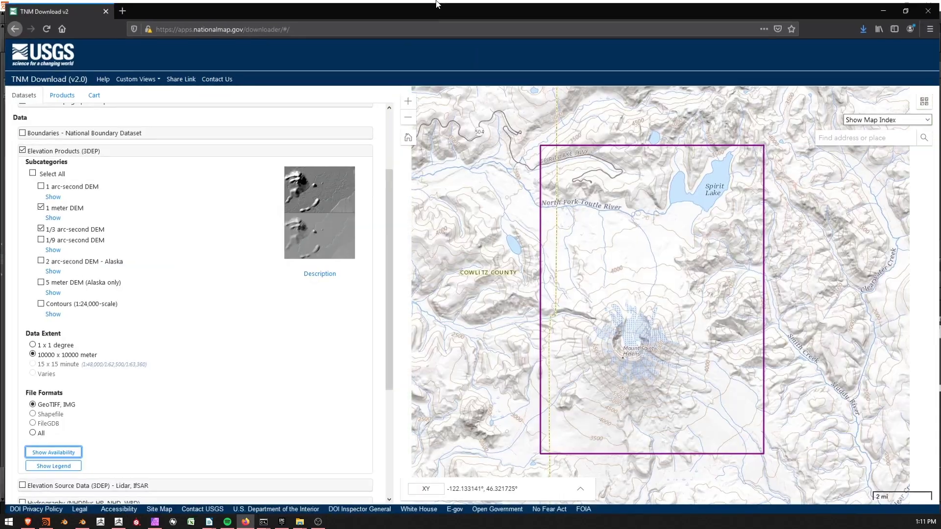
double_click(438, 3)
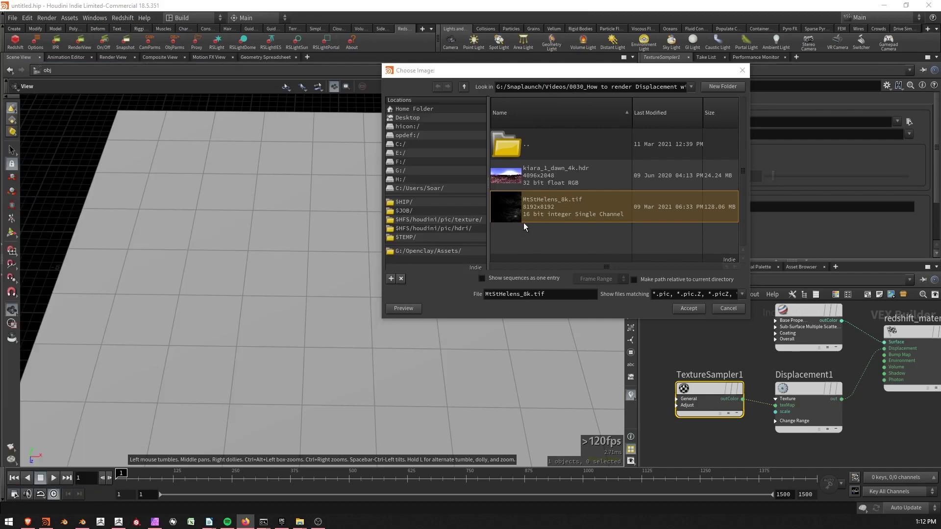
click(690, 311)
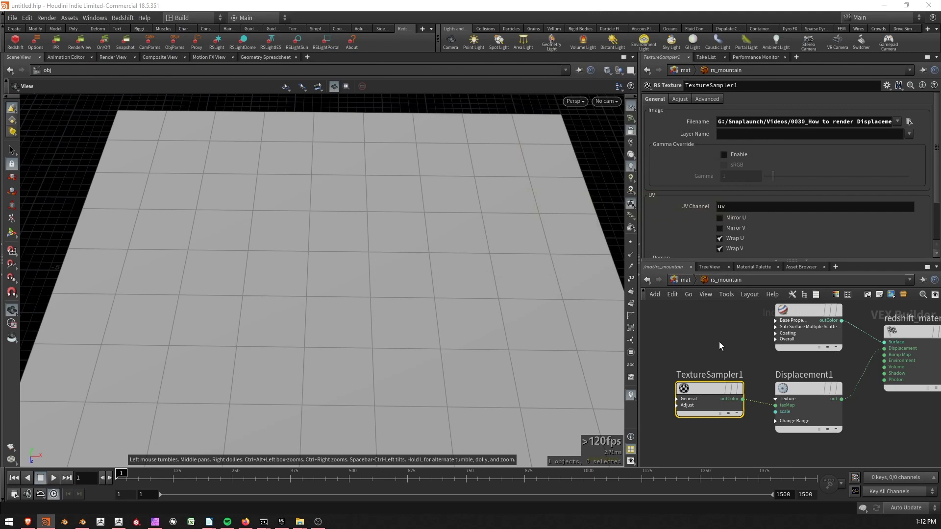
scroll(719, 345, down, 4)
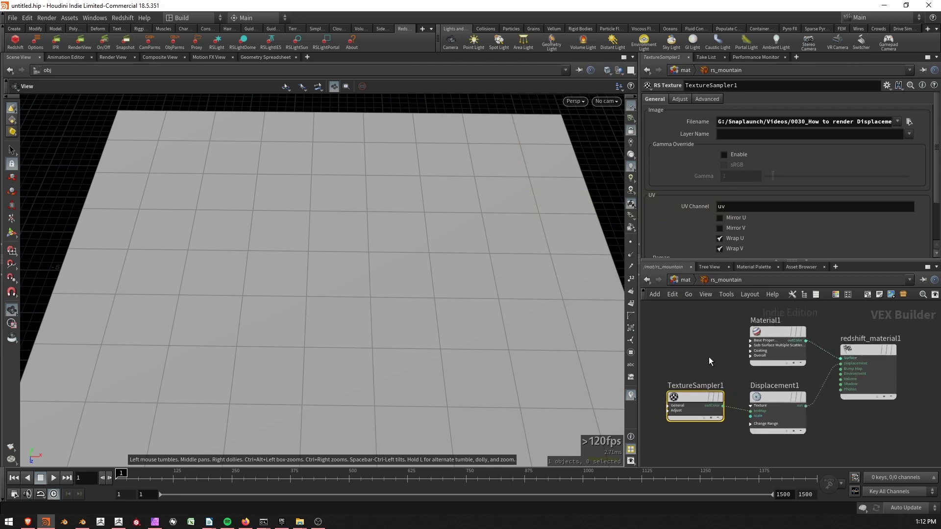
key(ctrl+2)
- Set grid1's Render material to /mat/rs_mountain
key(1)
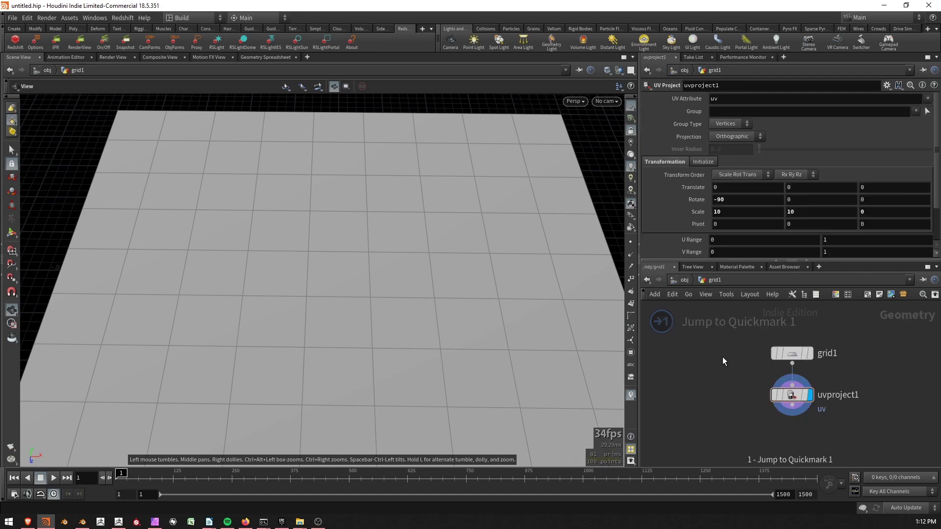
click(681, 280)
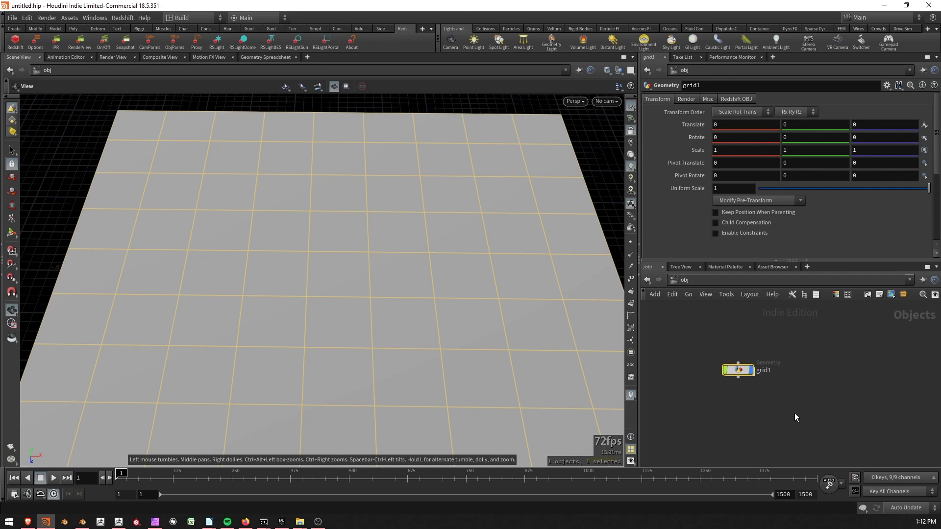
click(686, 99)
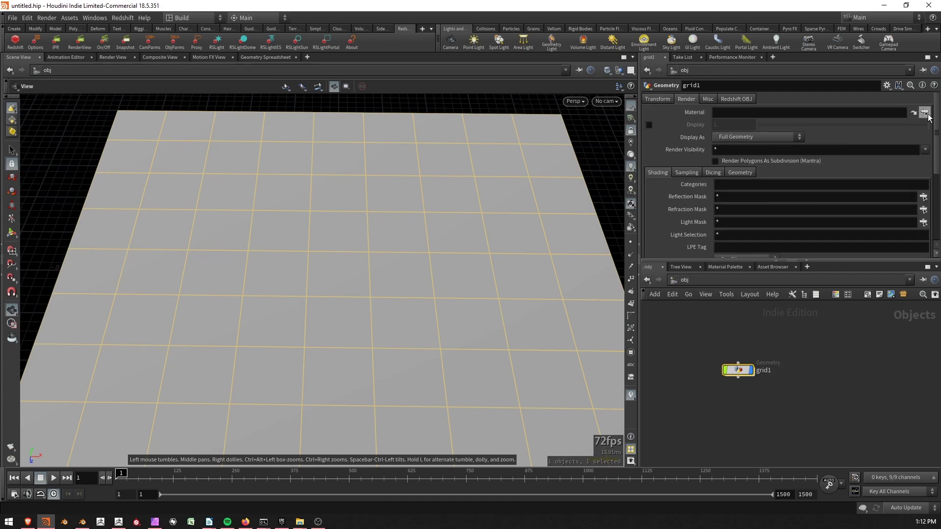
click(925, 112)
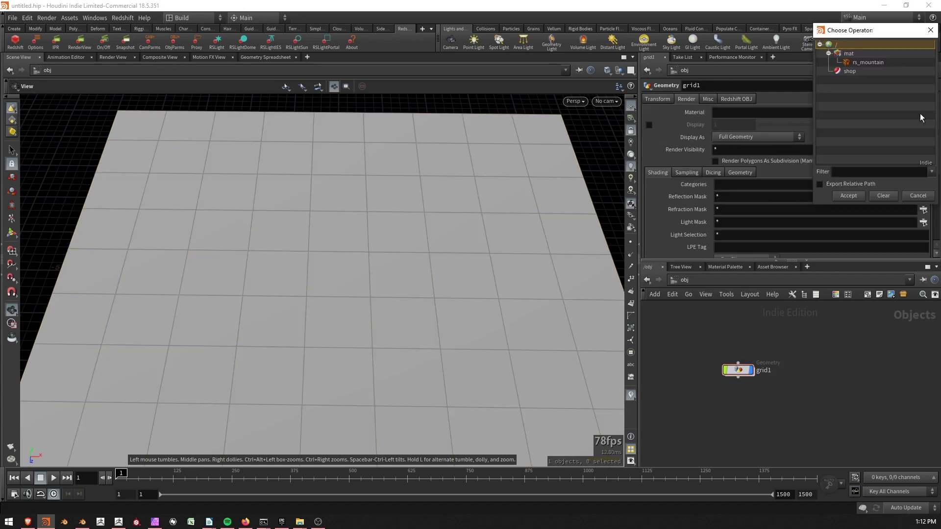
click(873, 64)
click(856, 197)
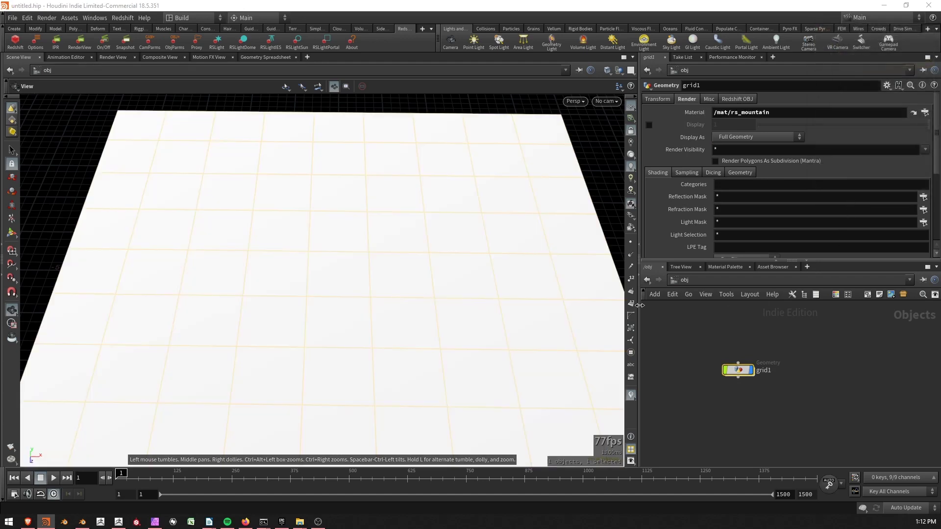
- Add a Redshift dome light with kiara_1_dawn_4k.hdr as its dome map and Enable Background unticked
click(243, 40)
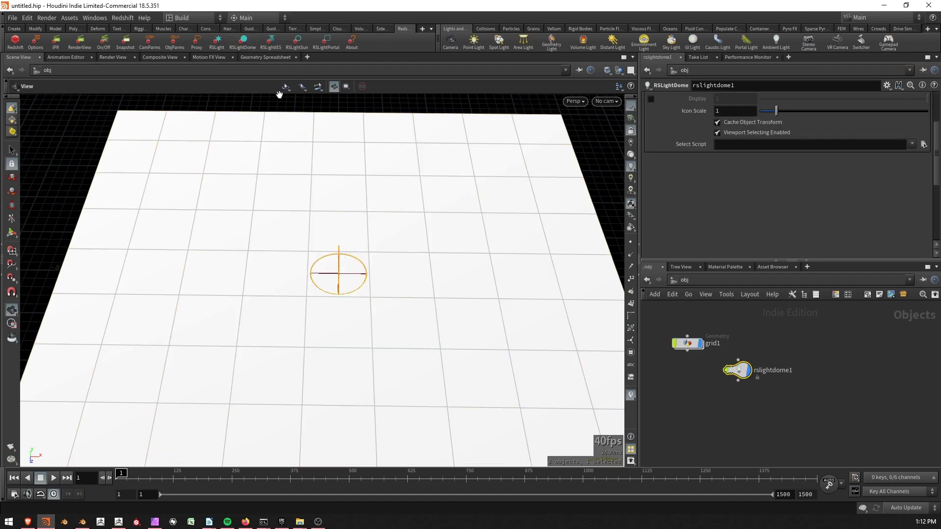
scroll(926, 151, up, 1)
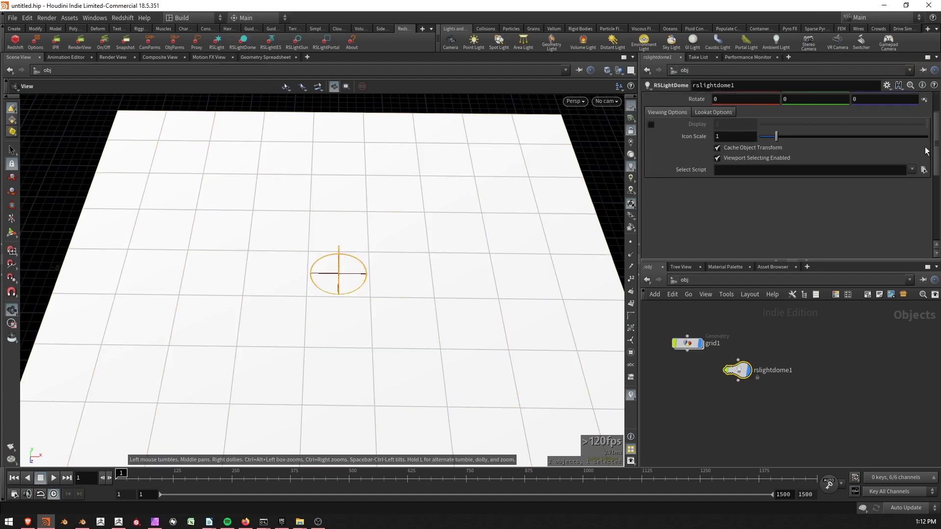
scroll(926, 151, up, 2)
click(684, 99)
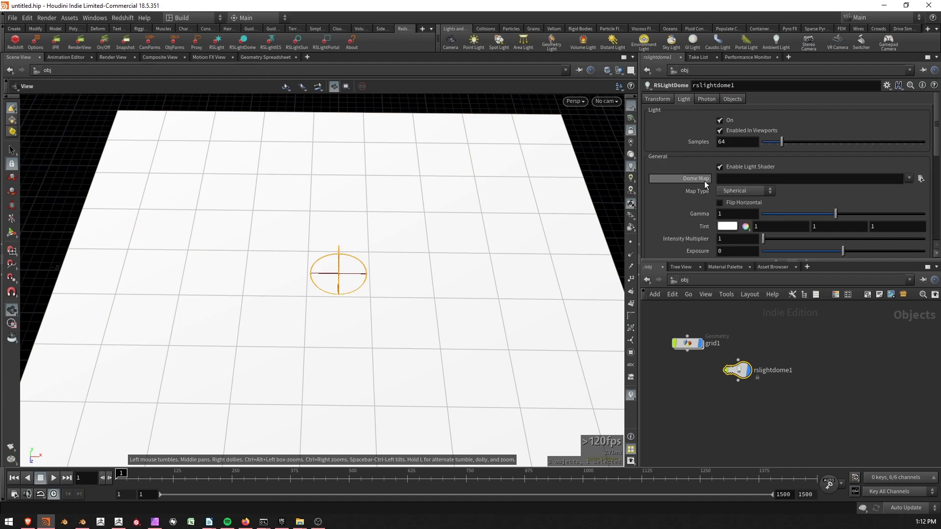
click(921, 179)
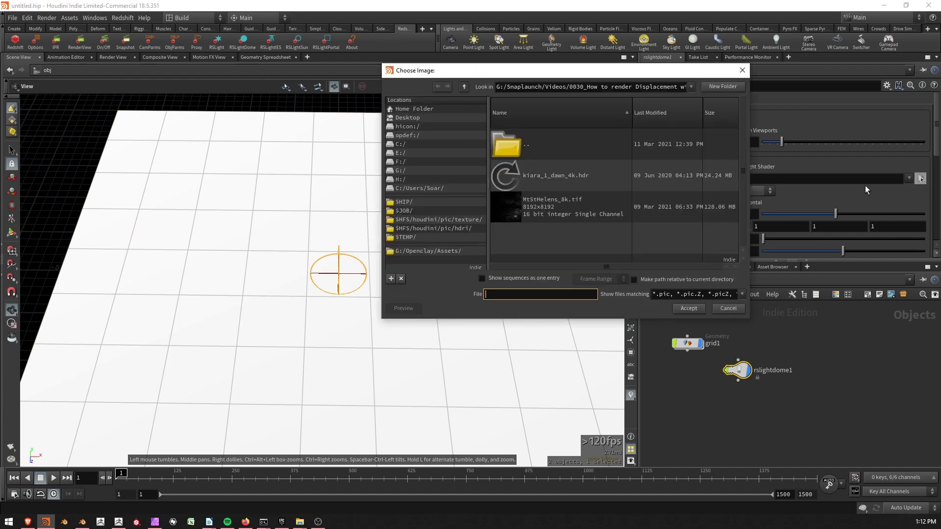
click(544, 176)
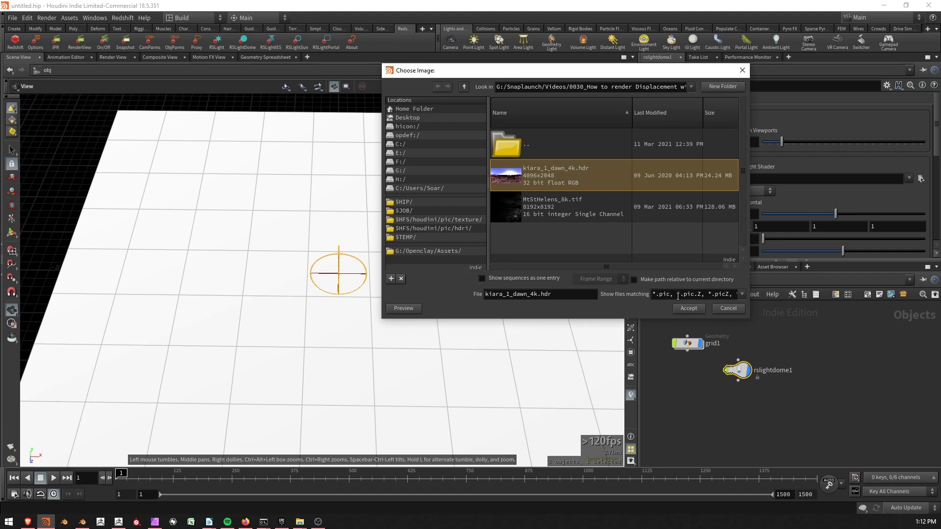
click(688, 308)
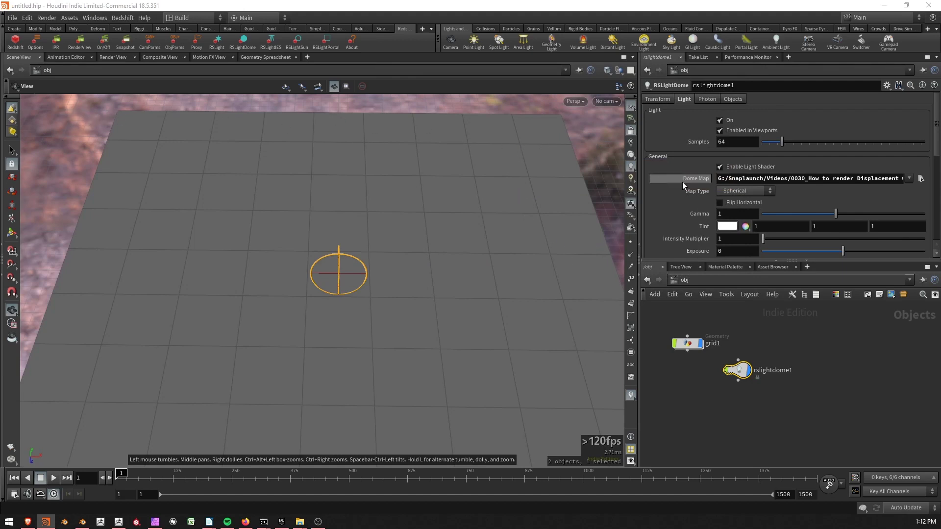
scroll(741, 201, down, 3)
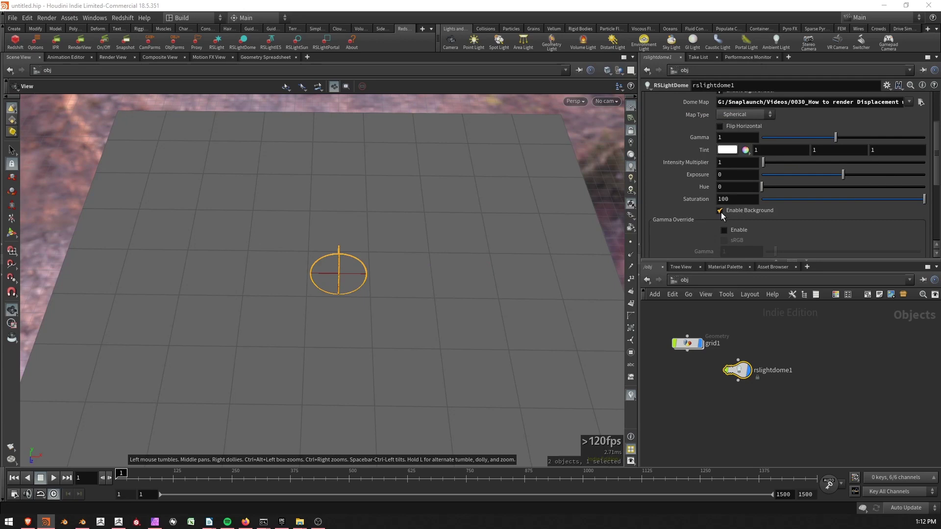
click(720, 211)
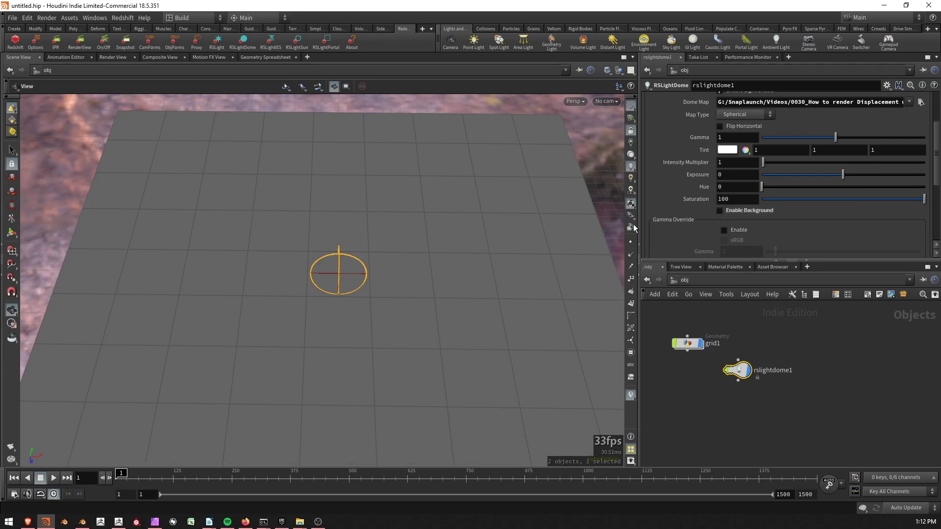
mouse_move(451, 280)
mouse_down()
mouse_move(397, 244)
mouse_move(404, 258)
mouse_move(483, 258)
mouse_move(465, 278)
mouse_up()
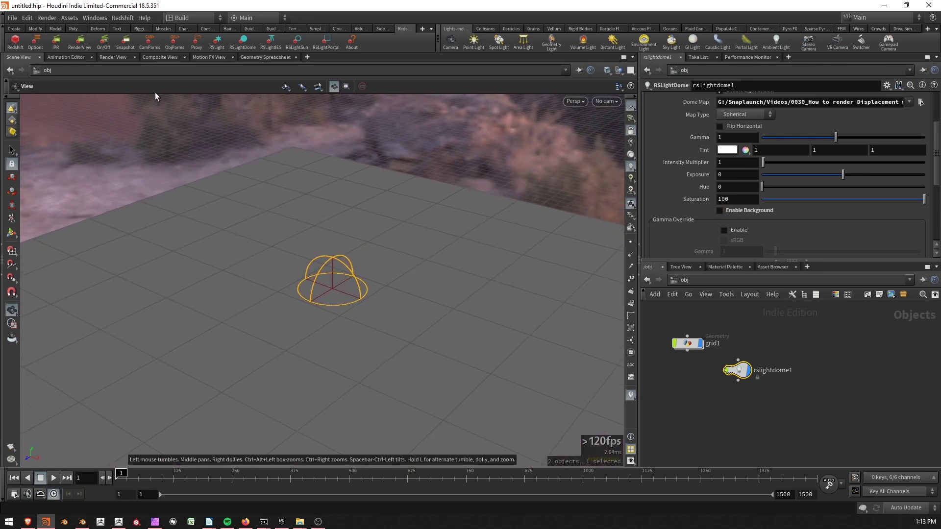
- Enable Tessellation and Displacement in grid1's Redshift OBJ settings and view the render full screen
click(82, 43)
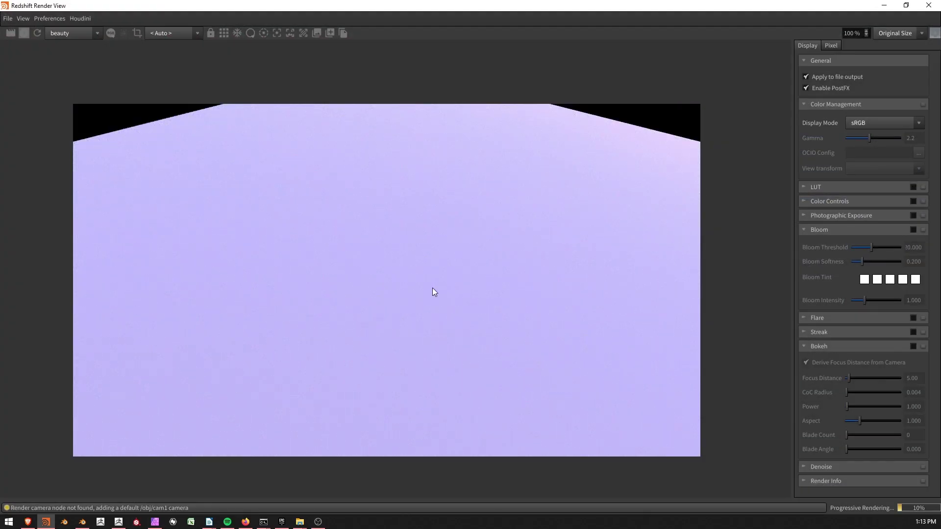
click(884, 5)
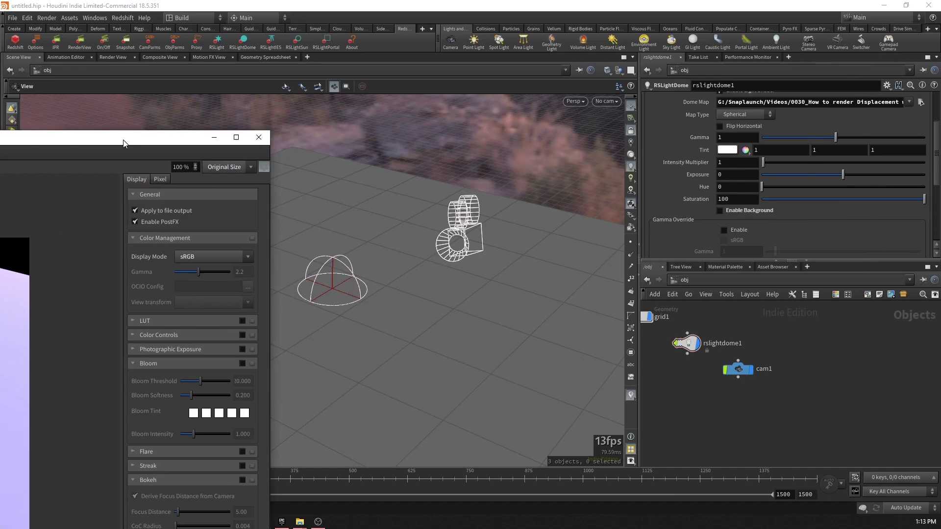
click(762, 382)
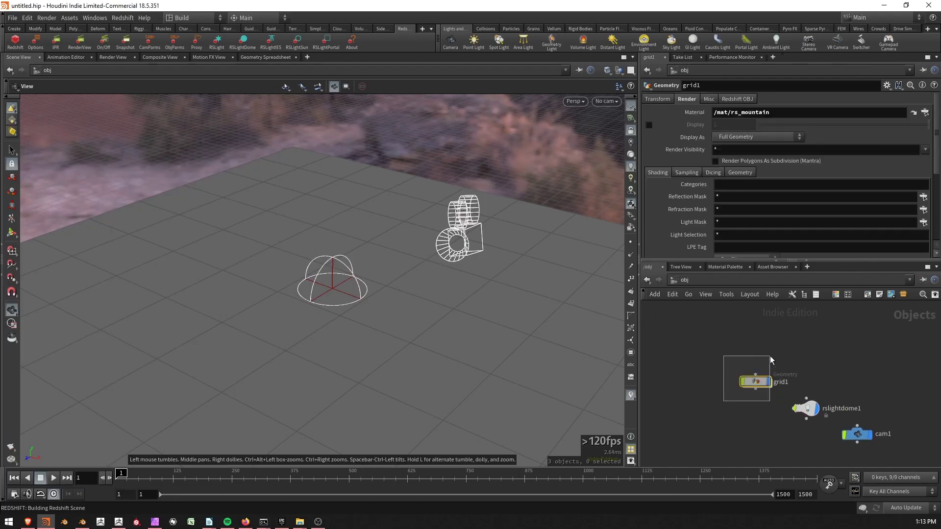
click(732, 98)
click(742, 112)
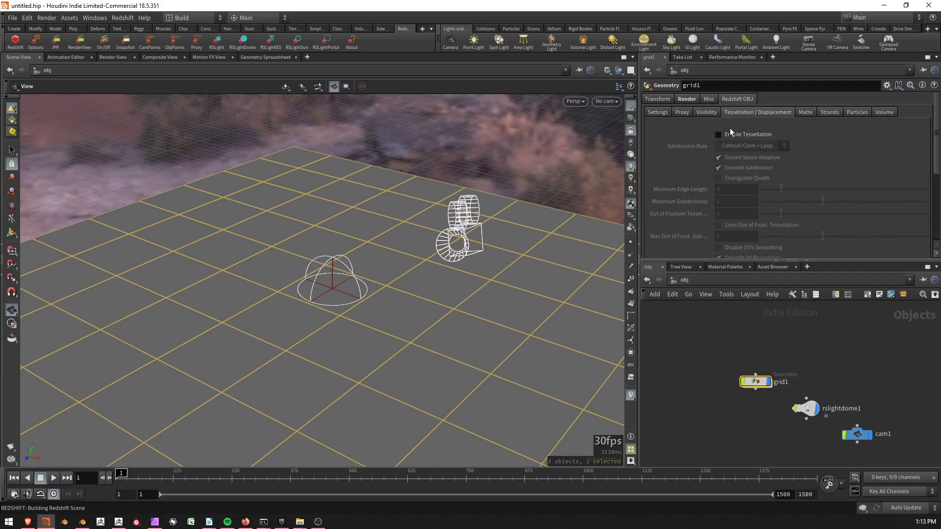
click(719, 135)
scroll(707, 186, down, 3)
scroll(706, 215, down, 1)
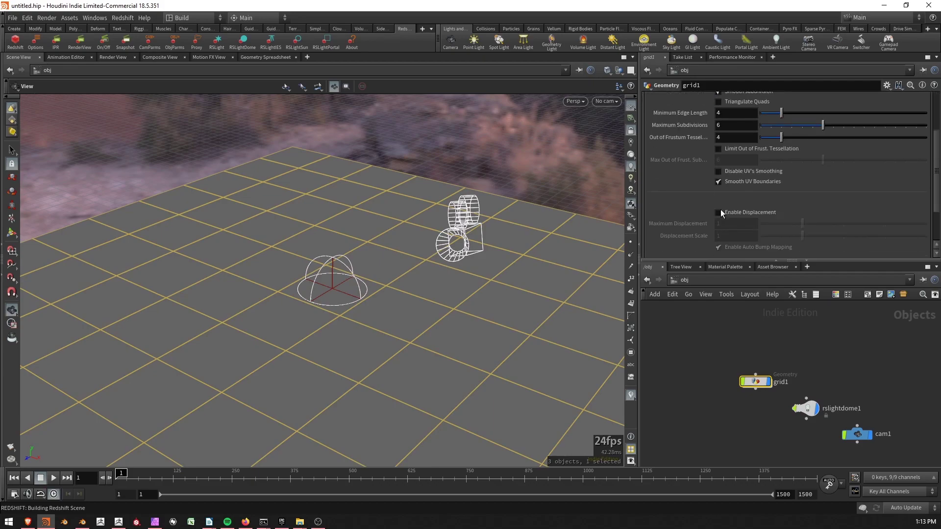
click(718, 212)
click(79, 42)
drag(216, 74, 650, 5)
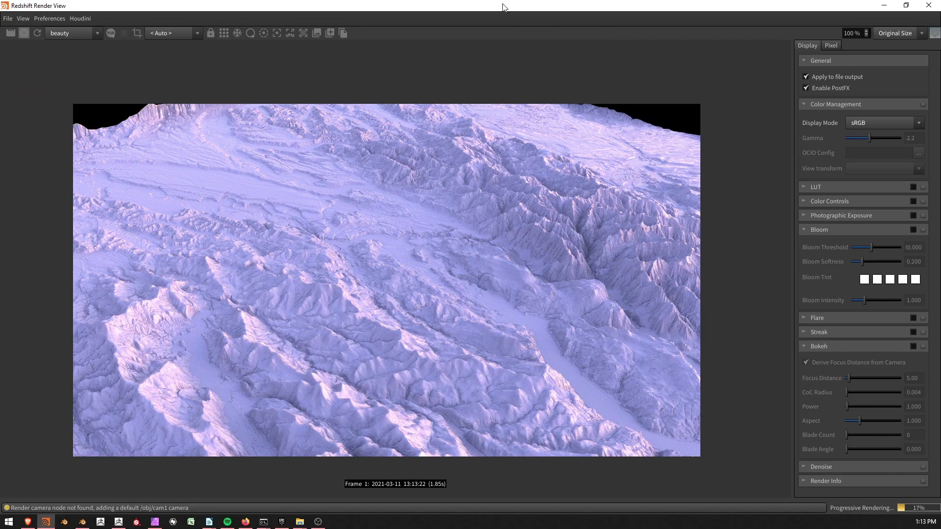
- Look through cam1 and pan it to centre the terrain peaks, then move the render view away
key(super+Right)
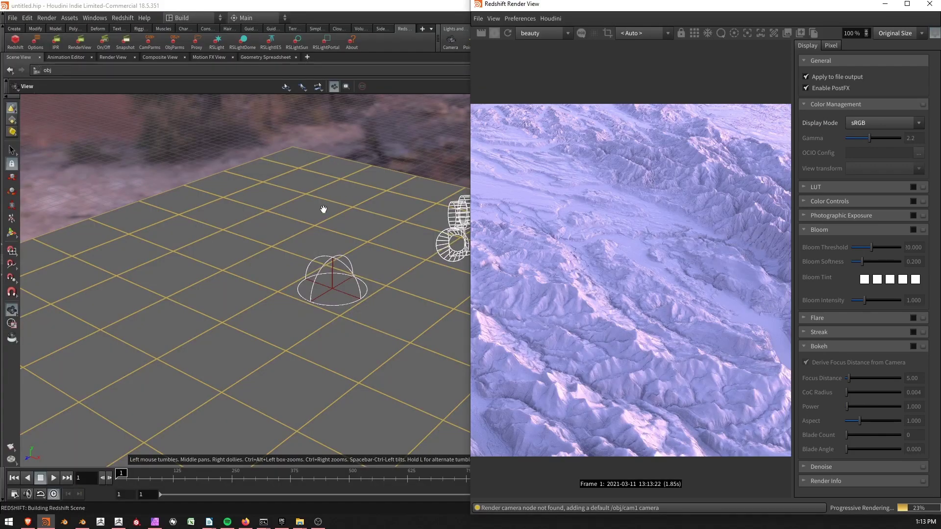
drag(548, 13, 585, 128)
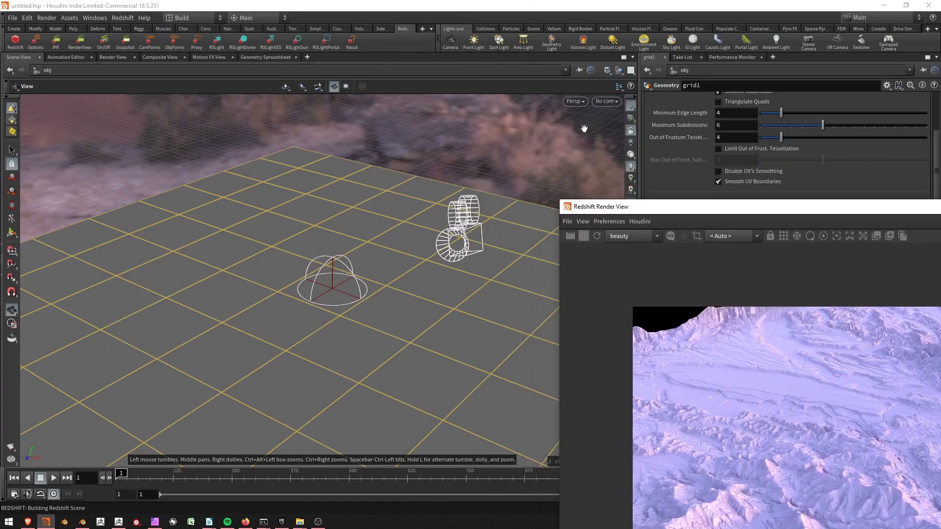
click(605, 101)
click(621, 146)
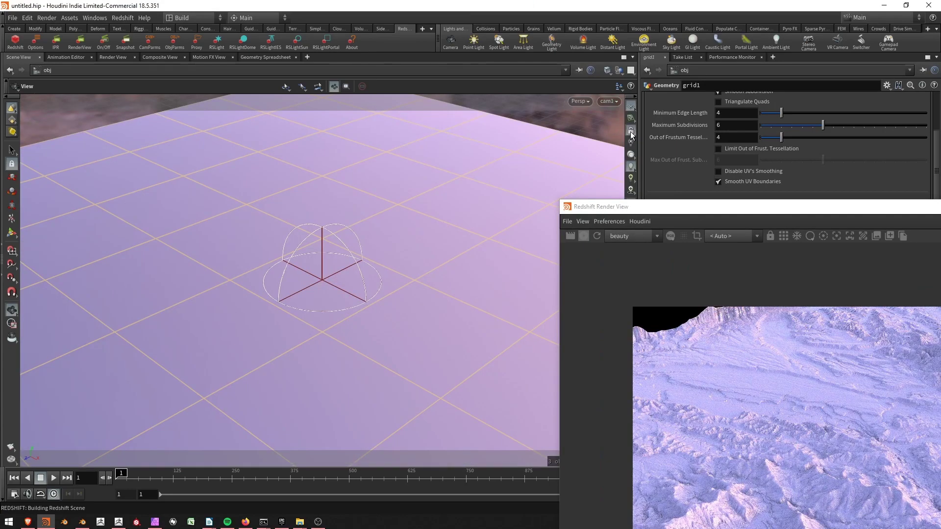
middle_drag(382, 218, 454, 207)
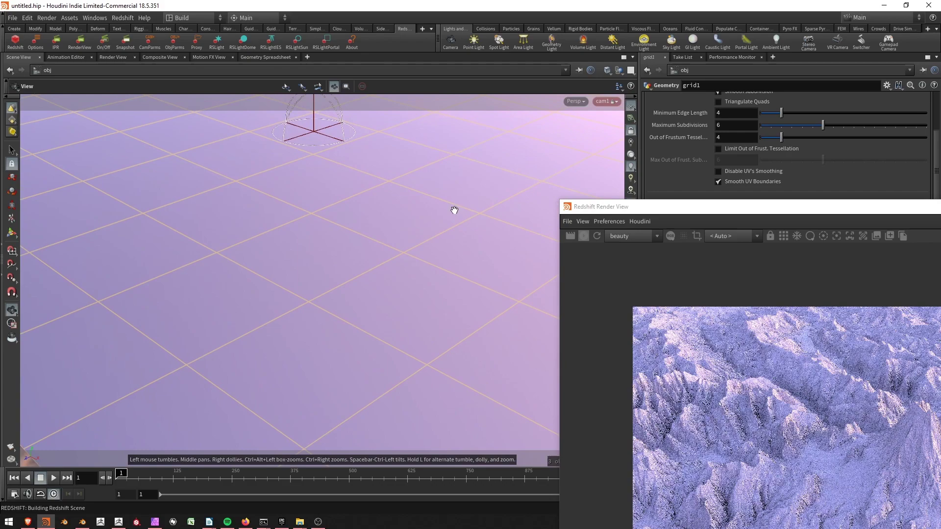
drag(752, 210, 651, 105)
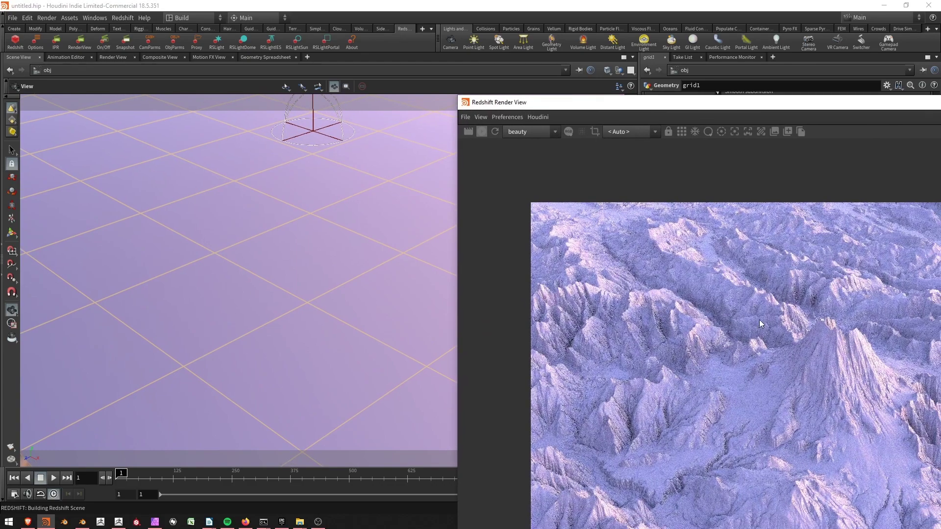
drag(817, 107, 0, 15)
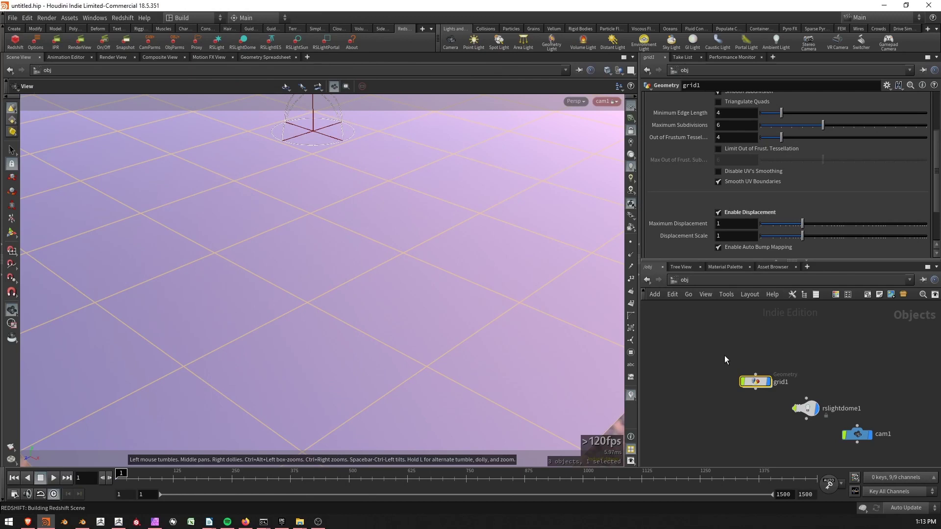
- Set Displacement1's Scale to 0.4 in the rs_mountain material
key(2)
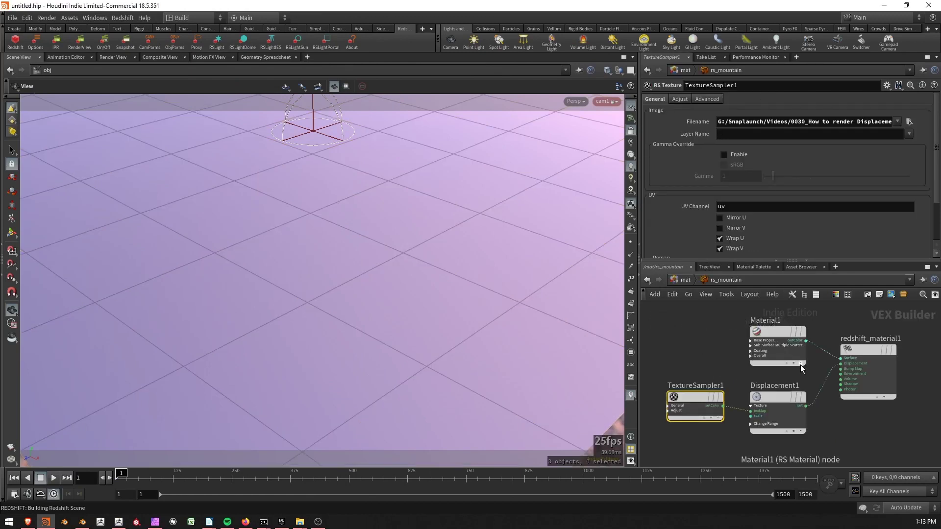
drag(803, 369, 781, 452)
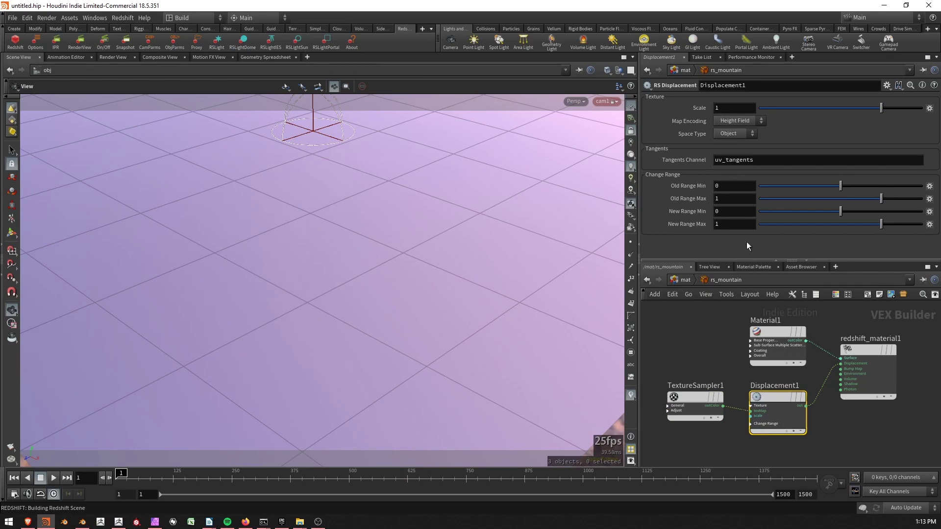
click(723, 109)
text(.)
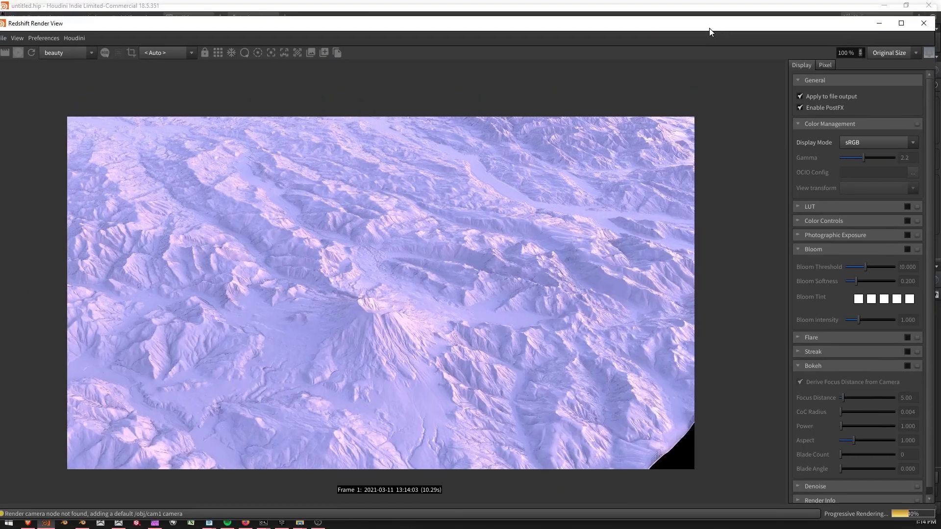
drag(710, 28, 772, 43)
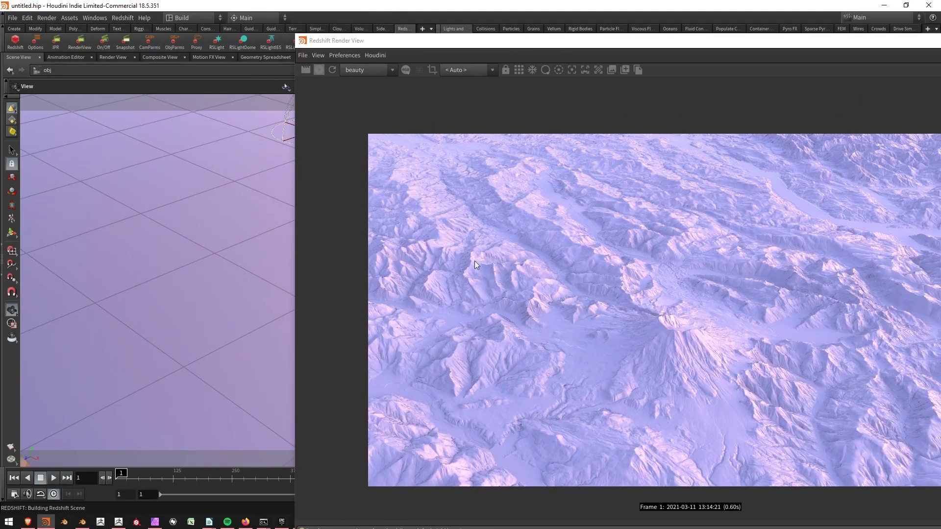
drag(624, 43, 387, 59)
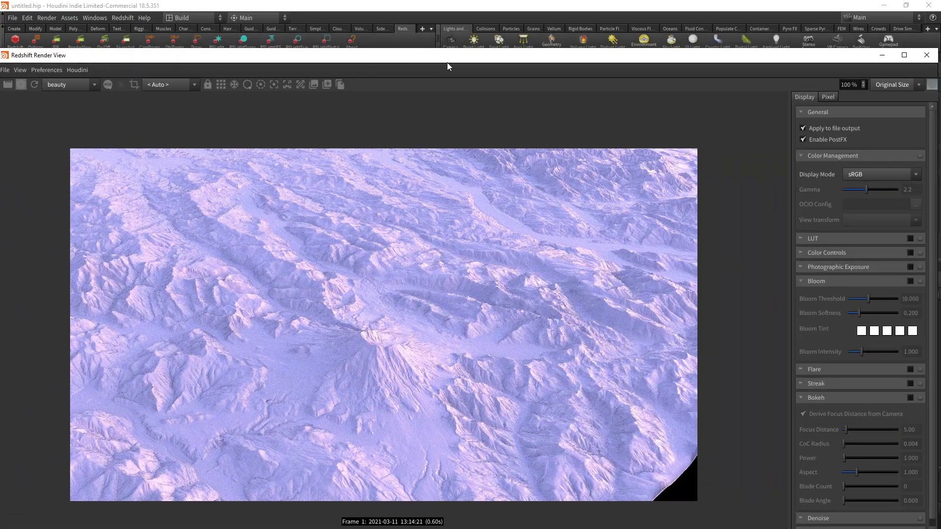
key(super+Left)
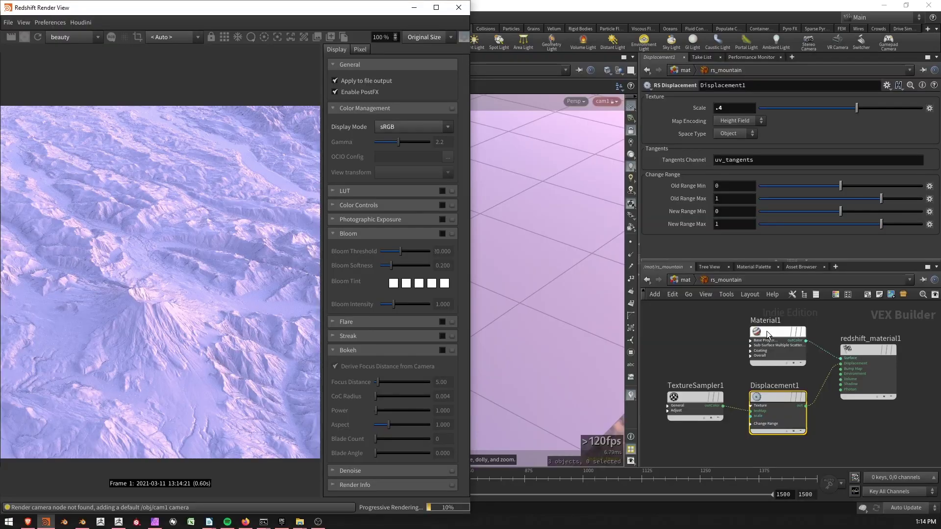
- Make Material1's diffuse colour black (0, 0, 0) and view the render full screen
click(779, 350)
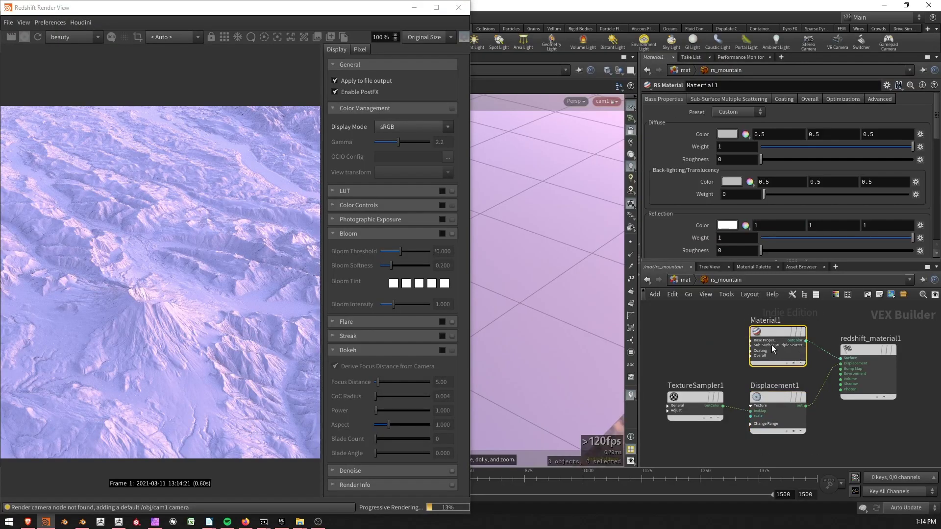
click(729, 134)
click(698, 120)
click(863, 36)
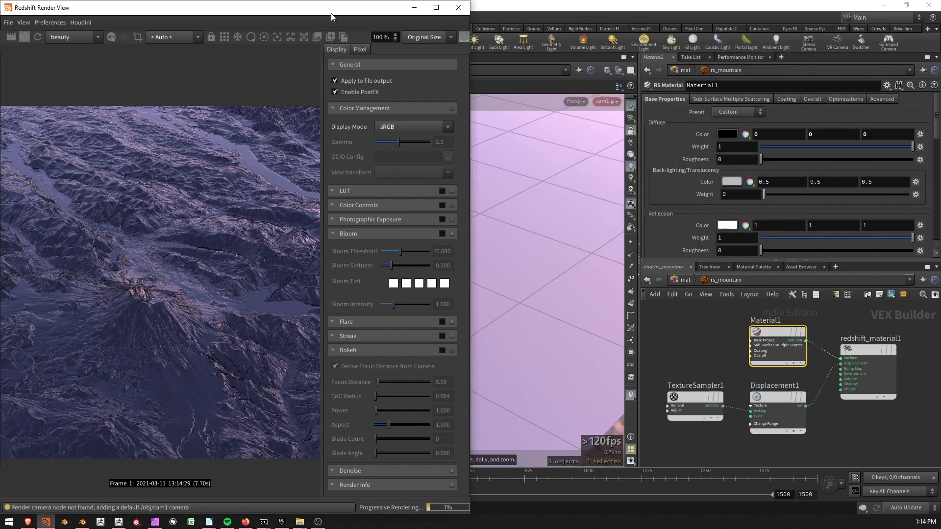
click(436, 8)
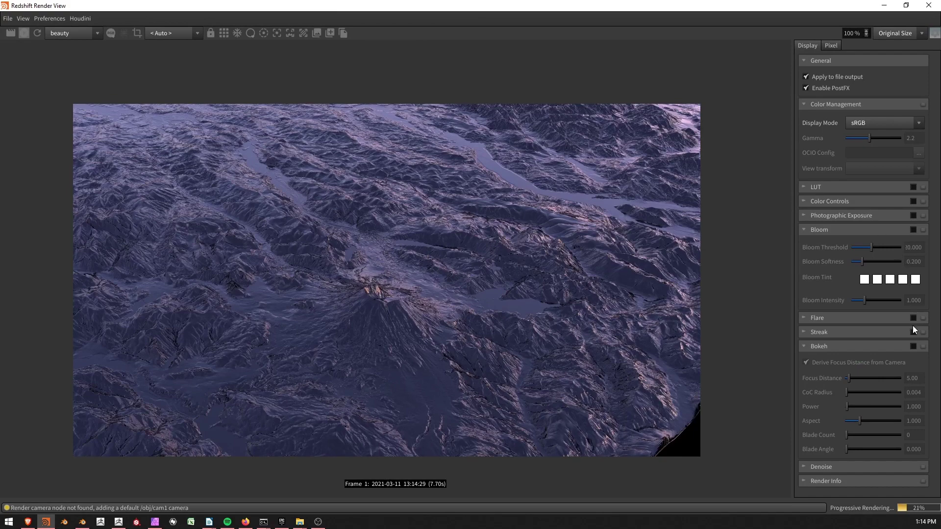
- Enable Bloom with Threshold 0.7 and intensity about 3.29
click(914, 229)
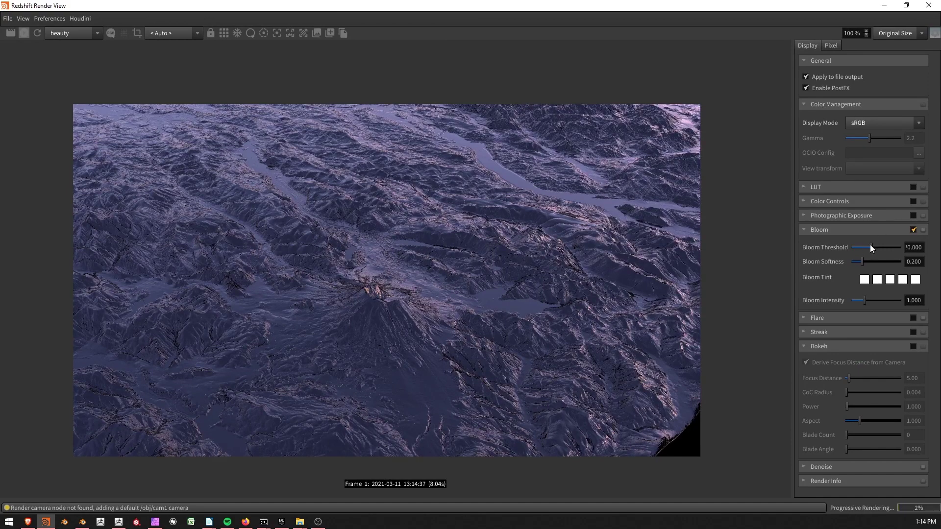
drag(871, 247, 852, 248)
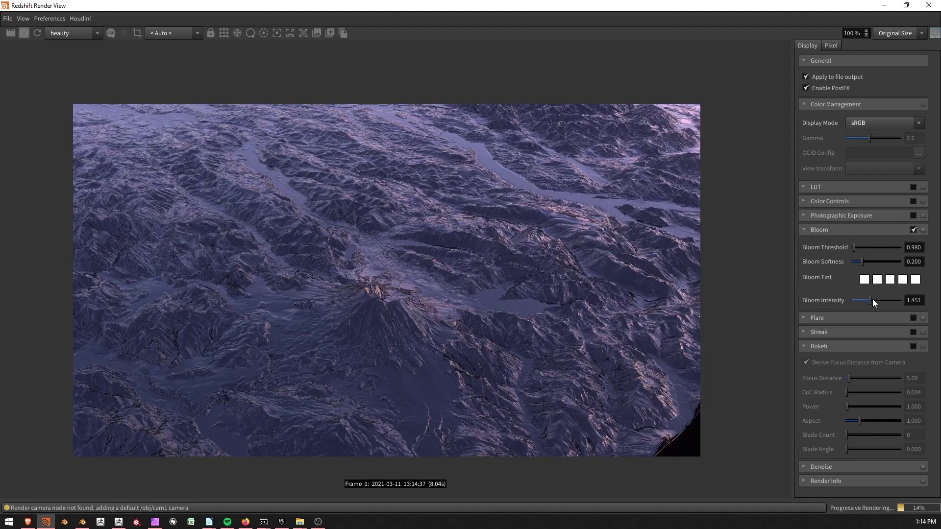
drag(872, 301, 891, 301)
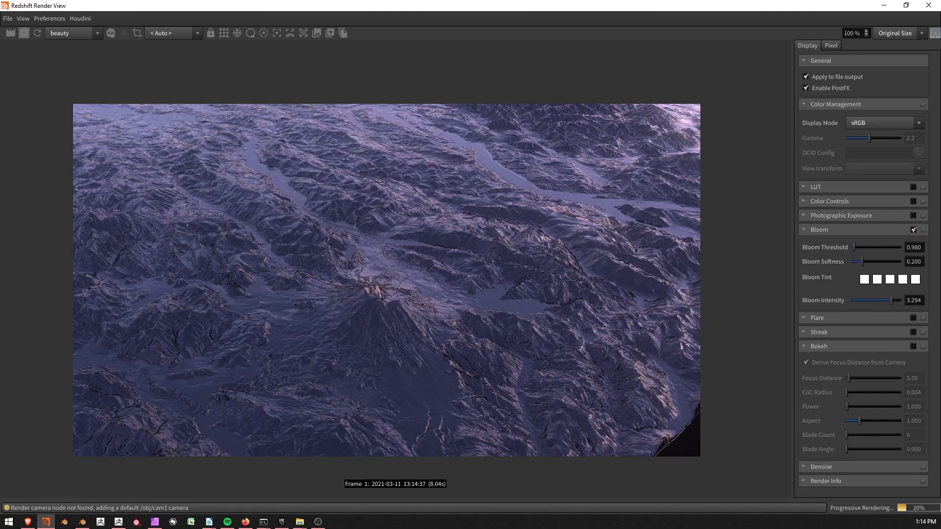
text(.7)
key(Return)
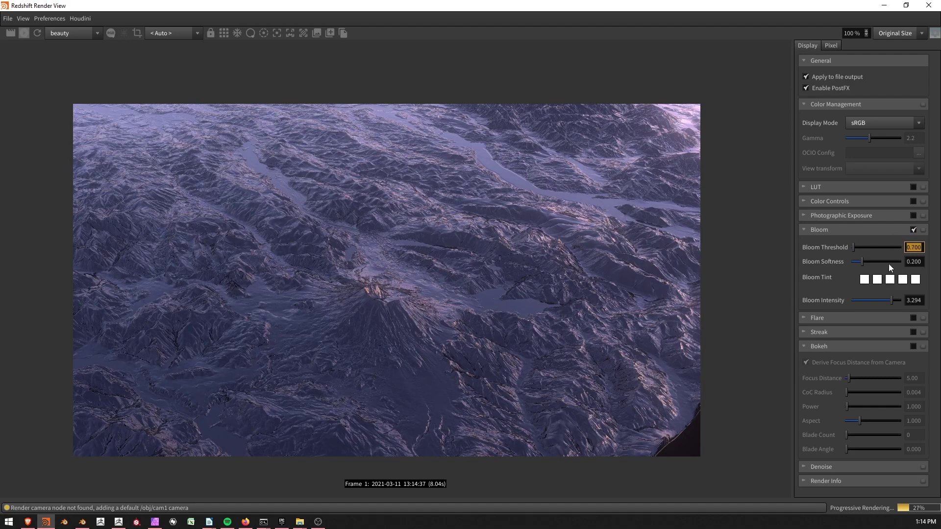
- Enable Bokeh, turn off Derive Focus Distance, and set CoC Radius to 0.1
click(913, 346)
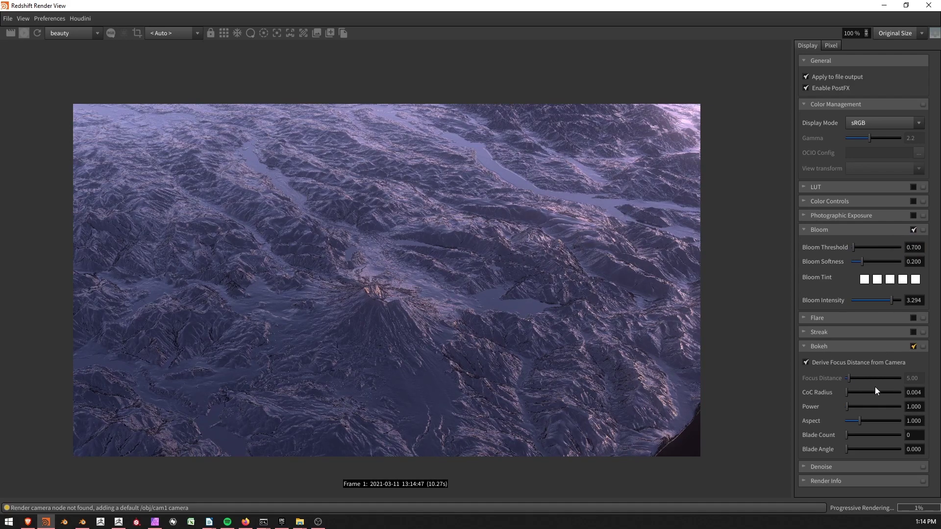
click(828, 364)
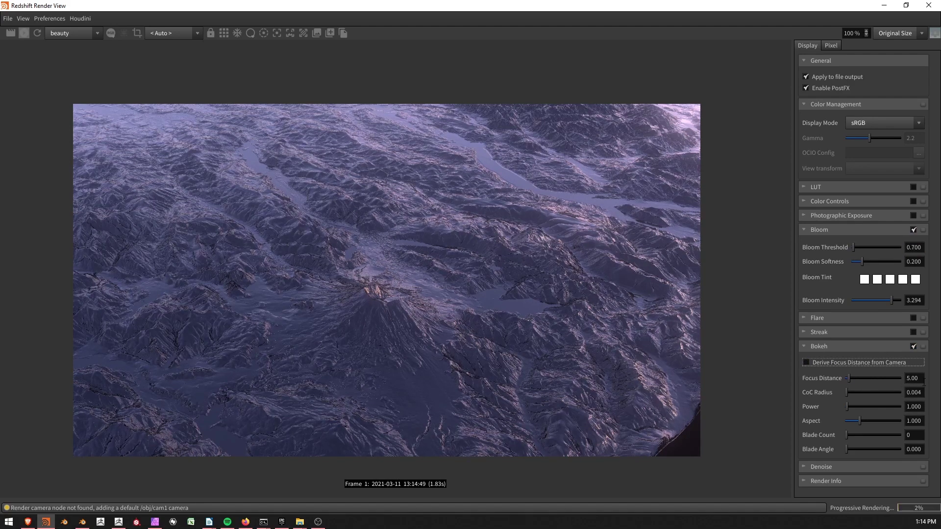
key(Tab)
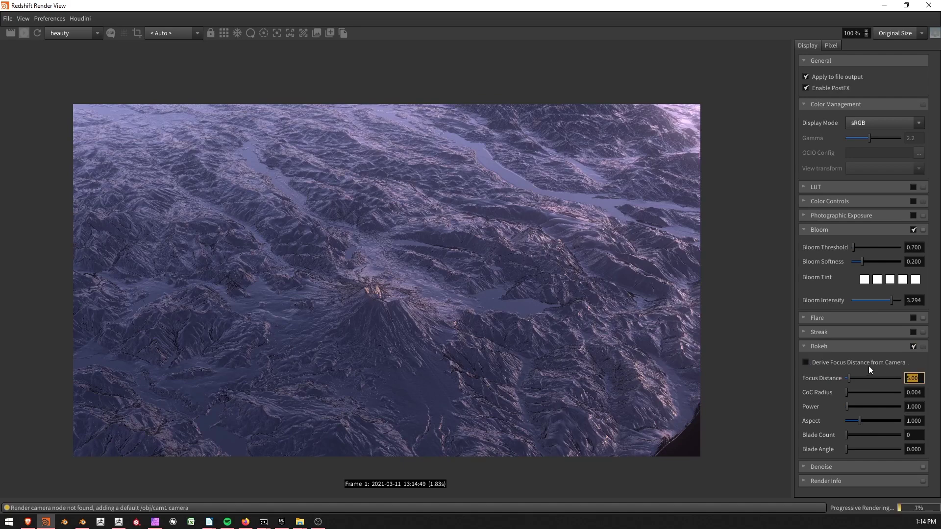
key(Tab)
text(0.01)
key(Return)
text(0.1)
key(Return)
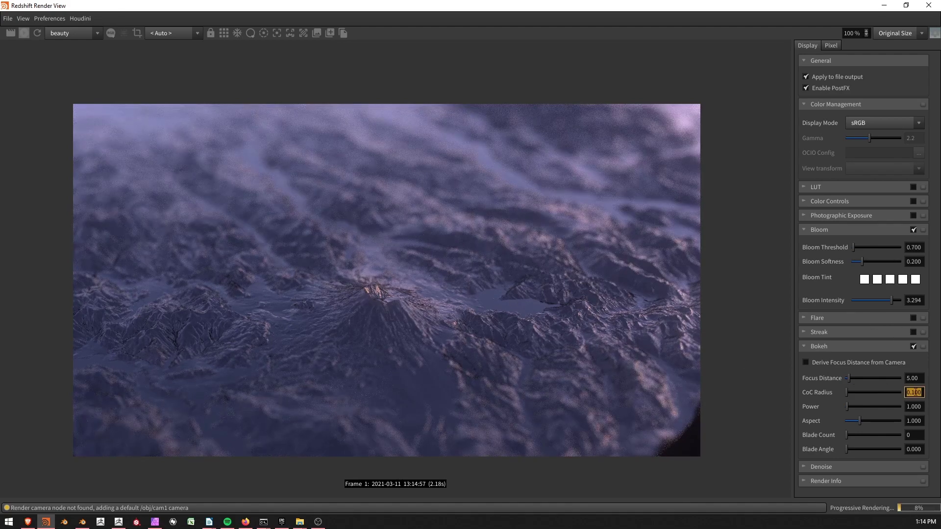
- Set the bokeh Focus Distance to 4.85
click(915, 378)
text(4.75)
key(Return)
key(Up)
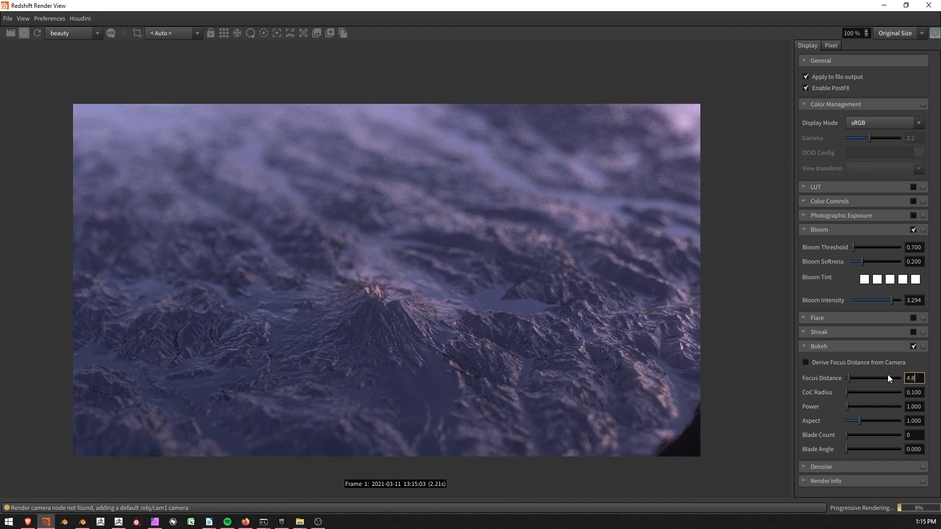